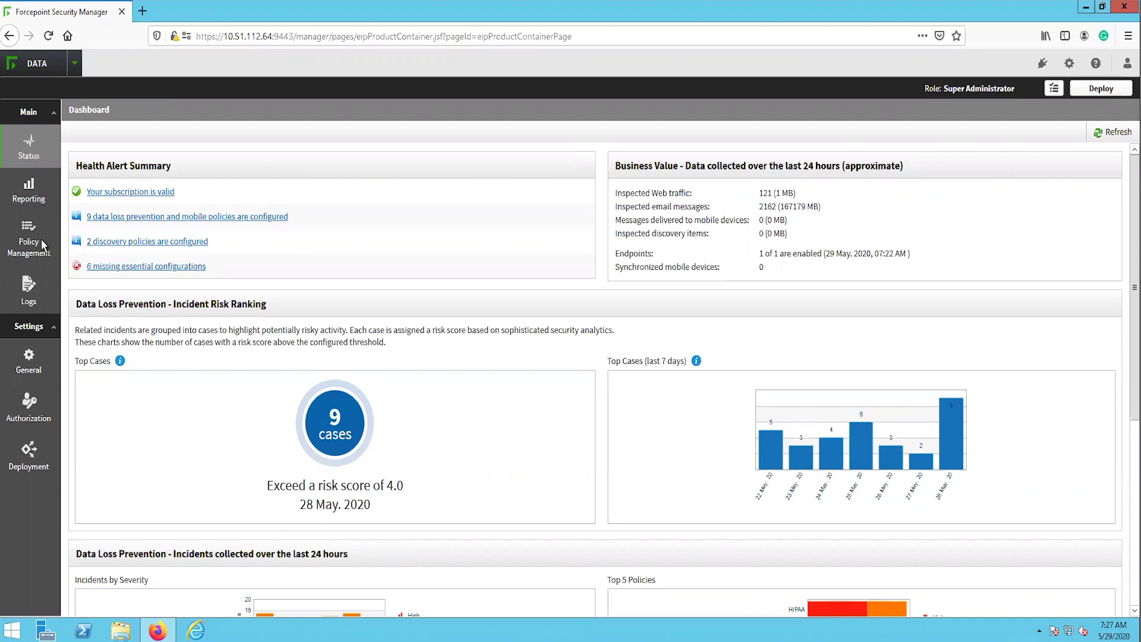
- Go to Policy Management > Content Classifiers > File Fingerprinting to list the fingerprint classifiers
mouse_move(43, 244)
mouse_move(106, 272)
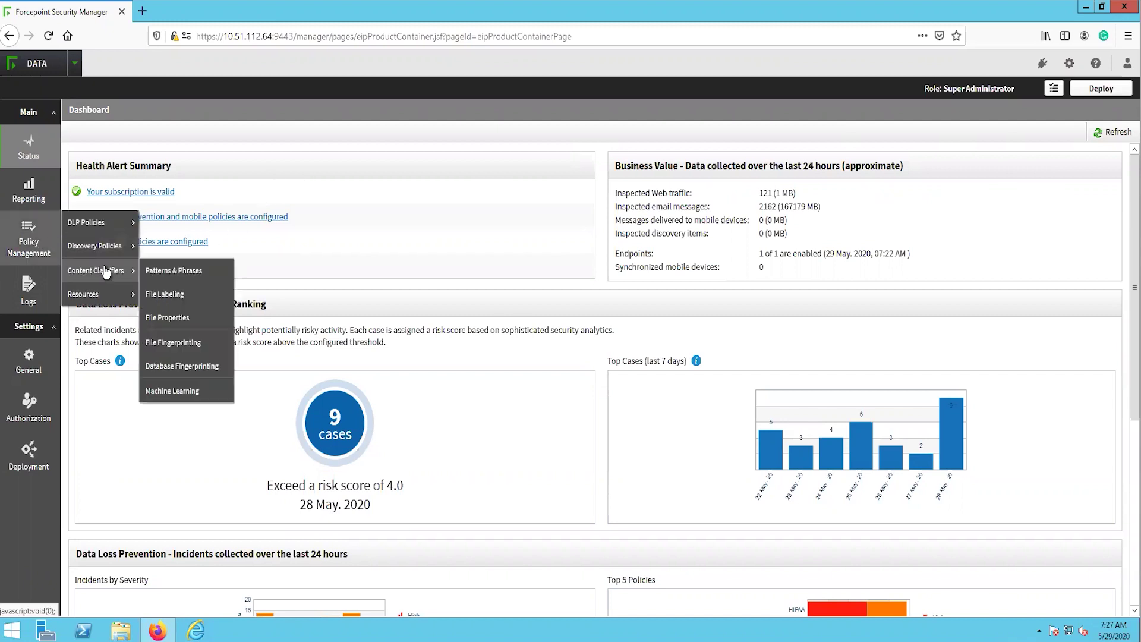
left_click(182, 344)
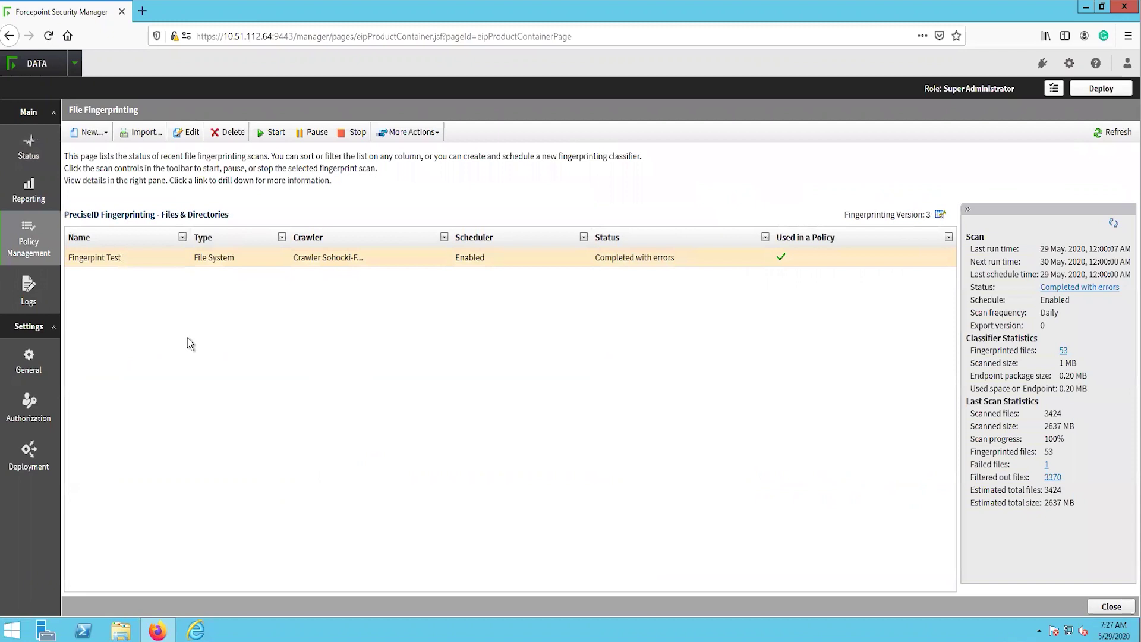
- Create a File System Fingerprinting classifier named 'Fingerprint Training', keeping the default crawler
left_click(91, 134)
left_click(91, 154)
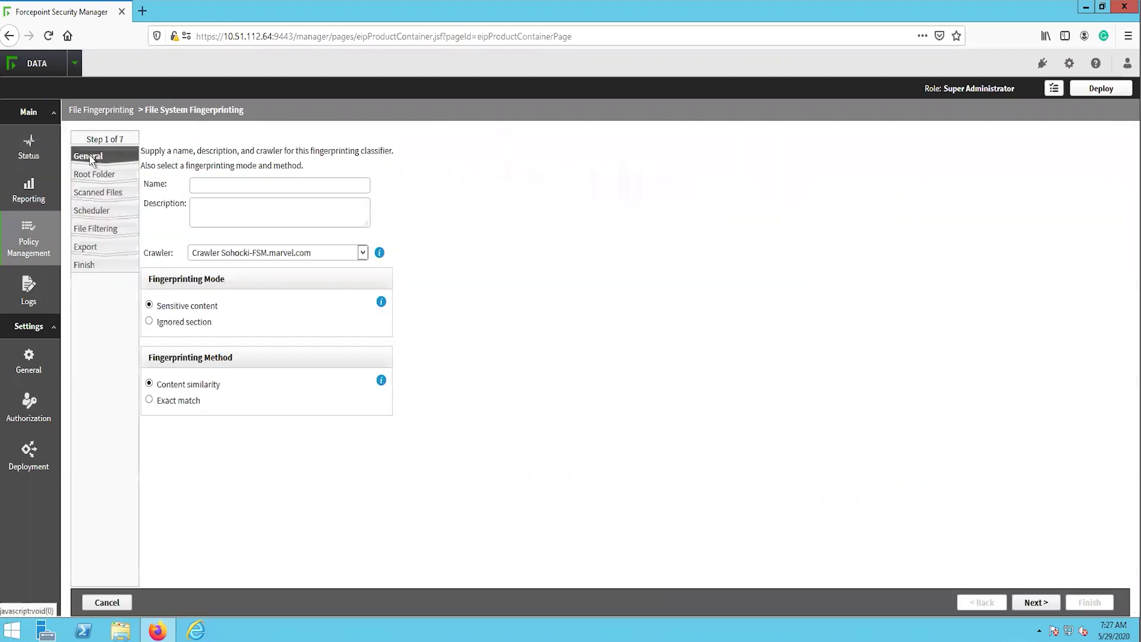
left_click(341, 190)
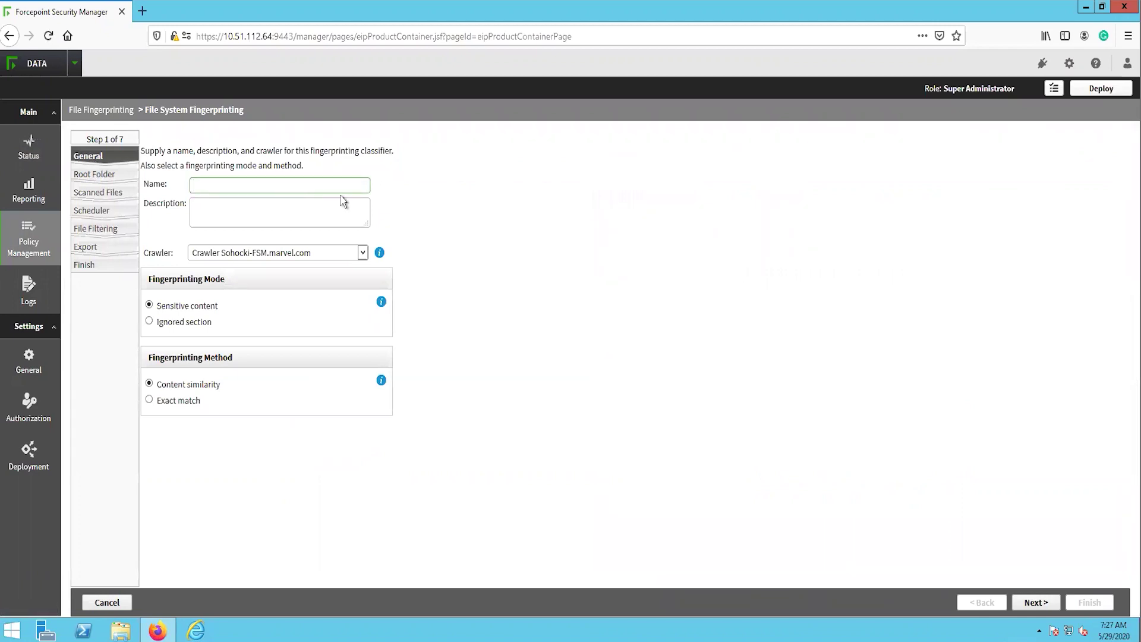
type("Fingerprint Training")
left_click(333, 255)
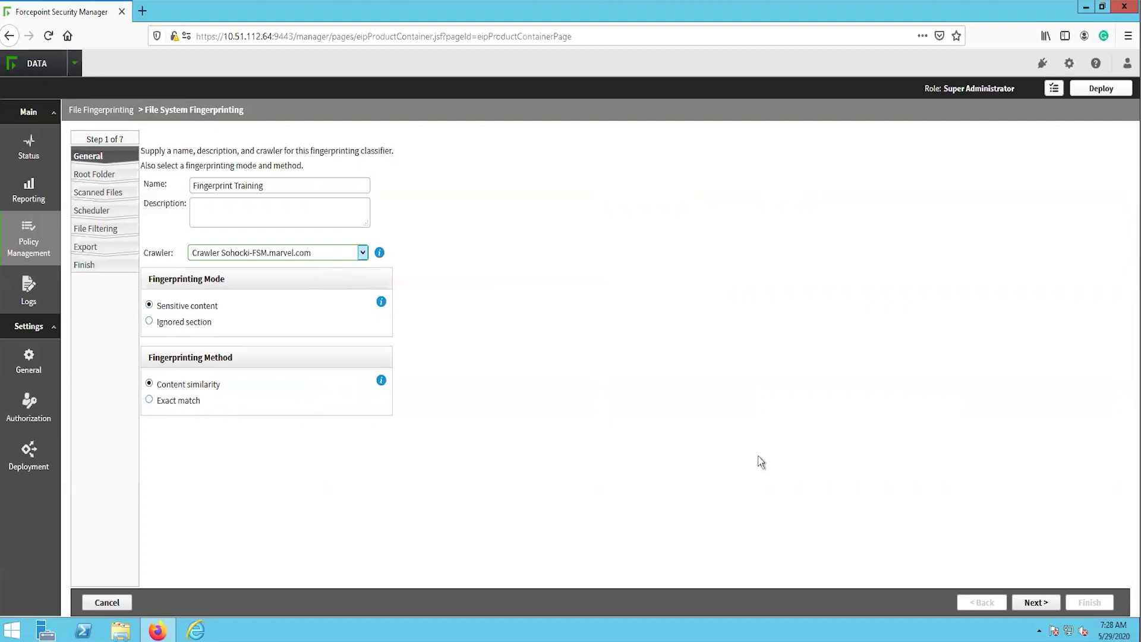
left_click(1037, 603)
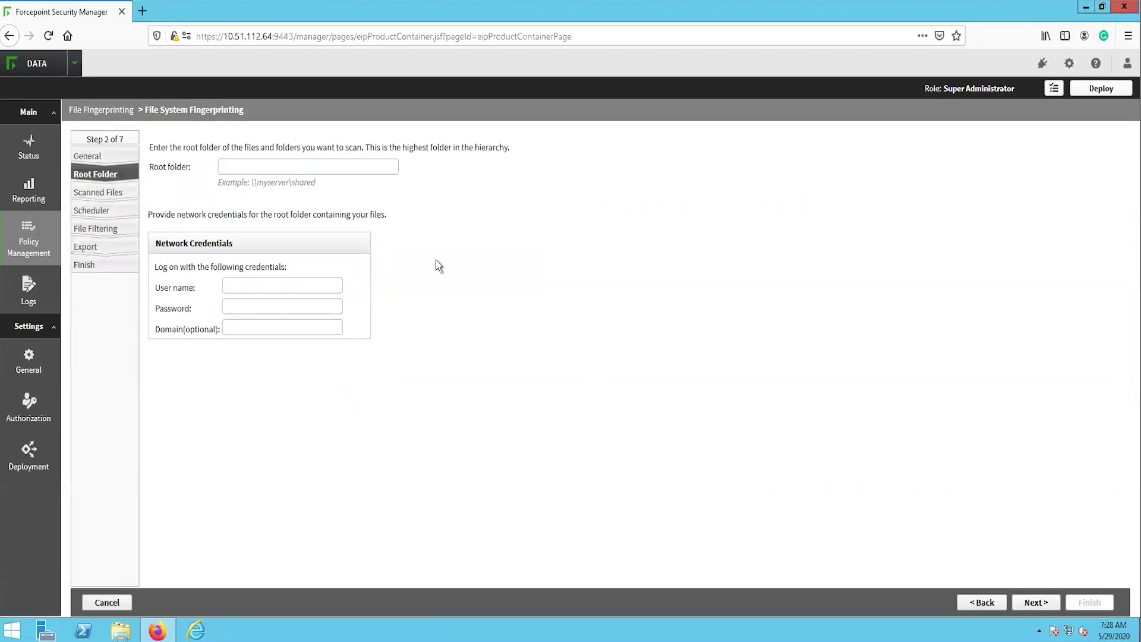
- Set root folder \\SOHOCKI-SQL\C\ and enter the network user name, password and domain marvel.com
left_click(337, 167)
type("\\\\SOHOCKI")
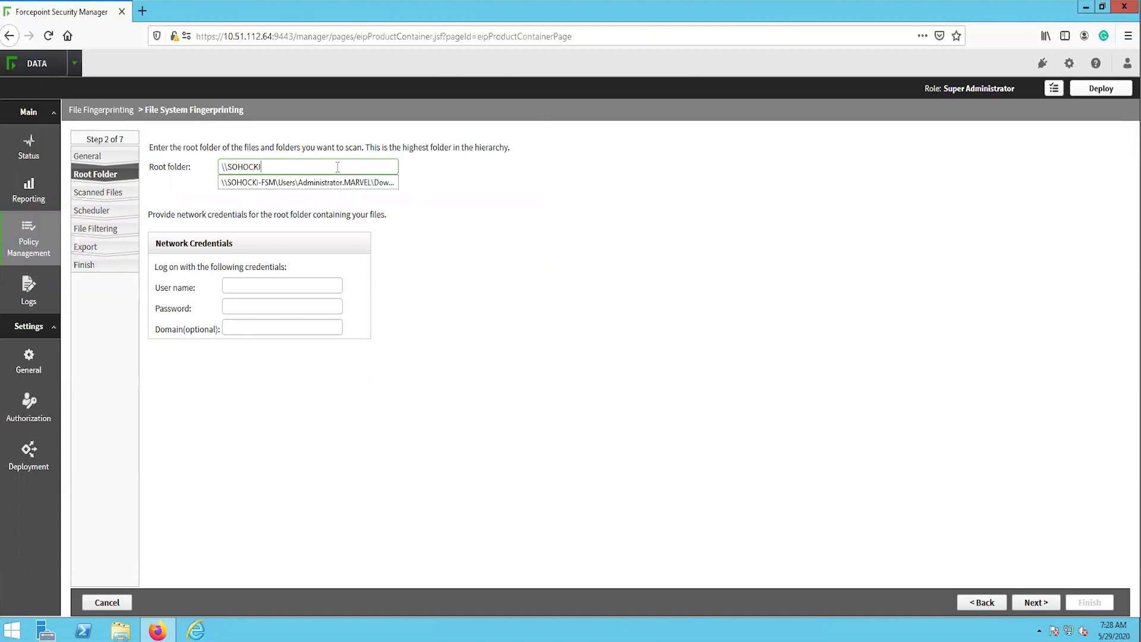
type("-SQL")
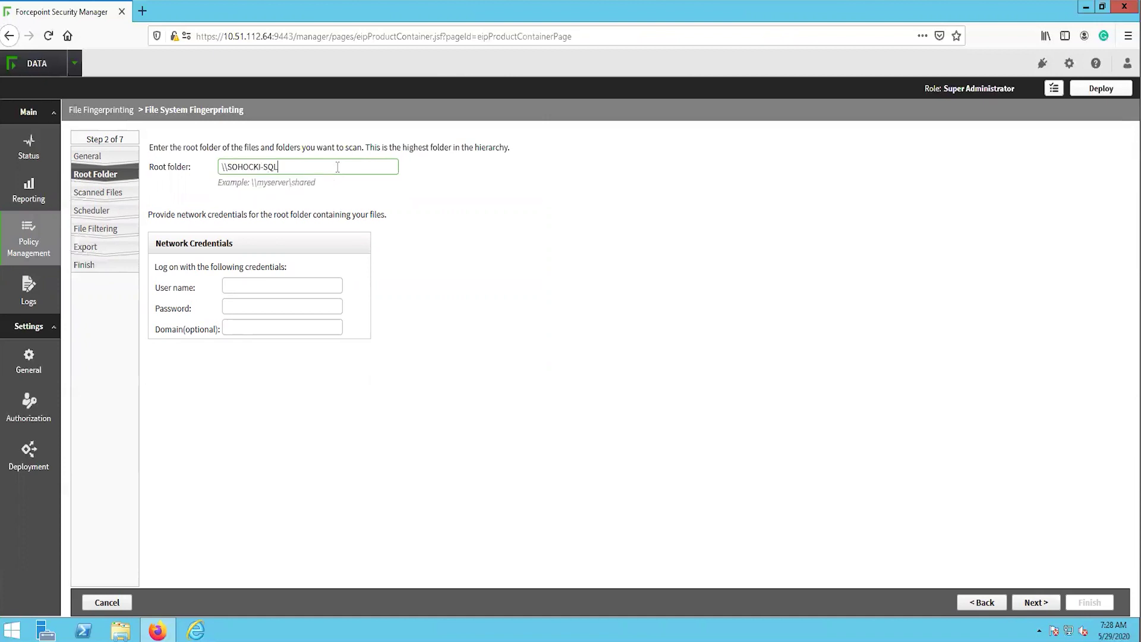
type("\\C\\")
left_click(272, 286)
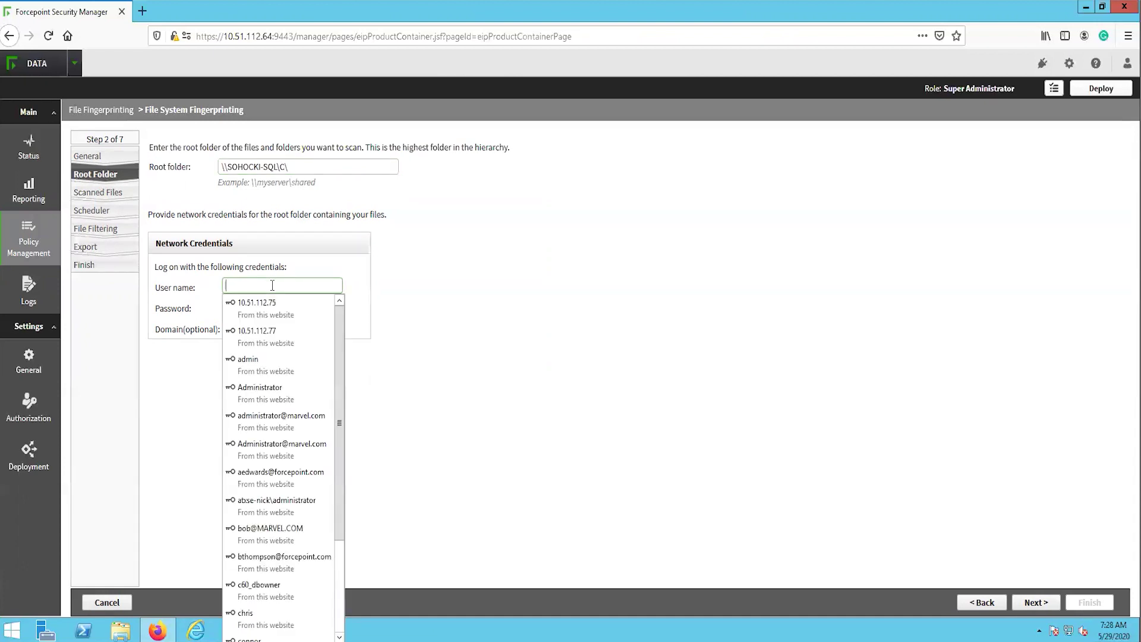
type("Administ")
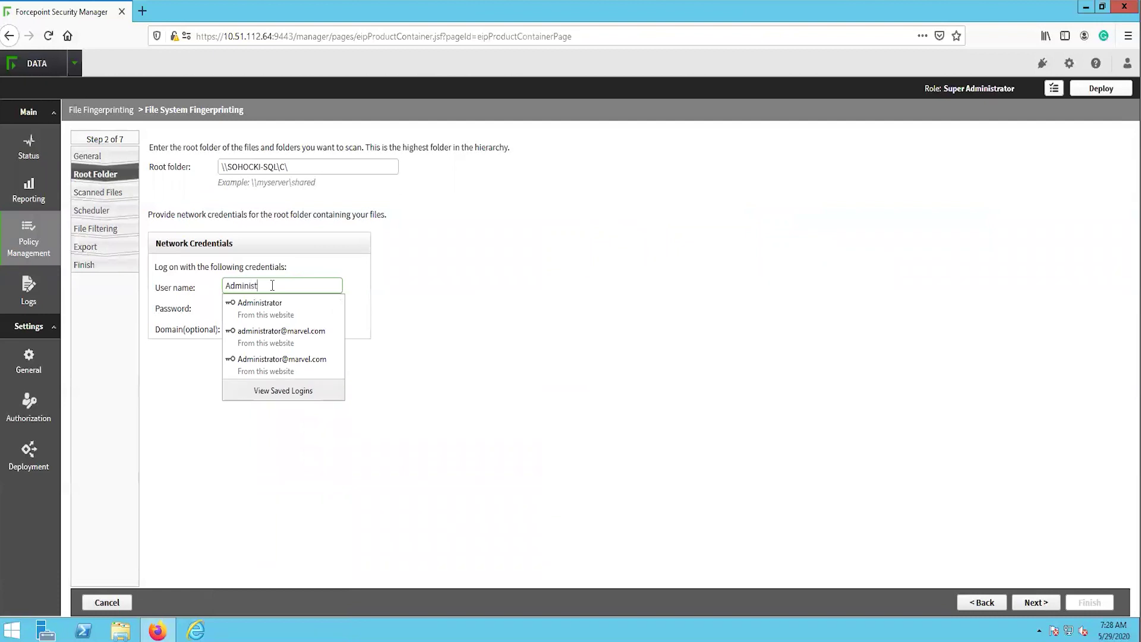
type("rator")
key("Tab")
key("Tab")
type("marvel.com")
left_click(497, 355)
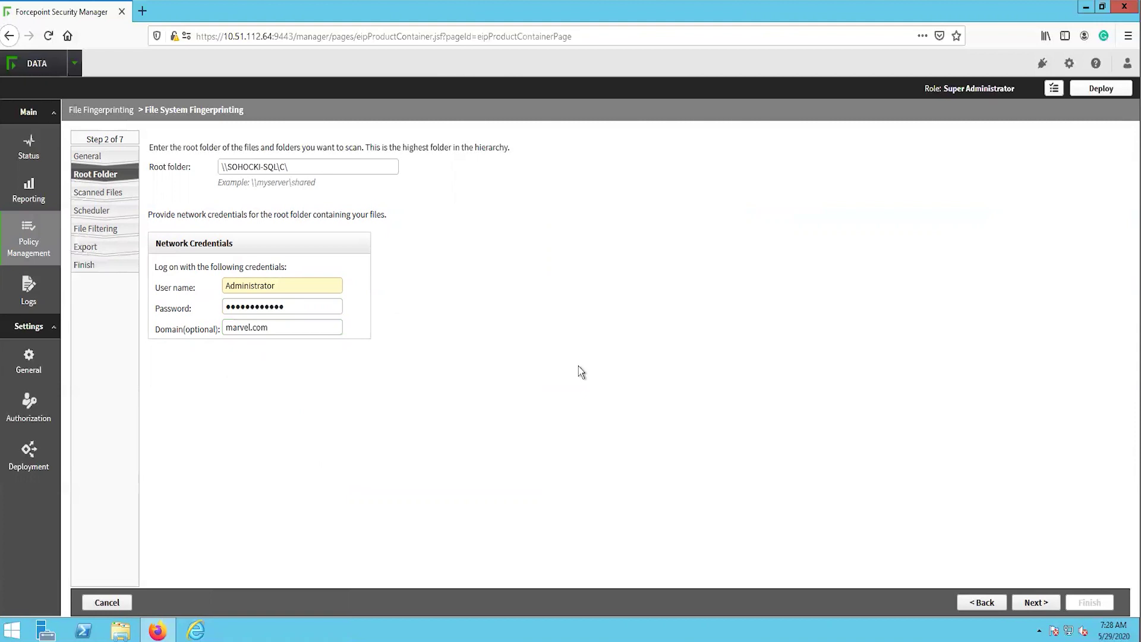
- Include only the \Users folder in the scan, removing the whole-drive root entry
left_click(1050, 608)
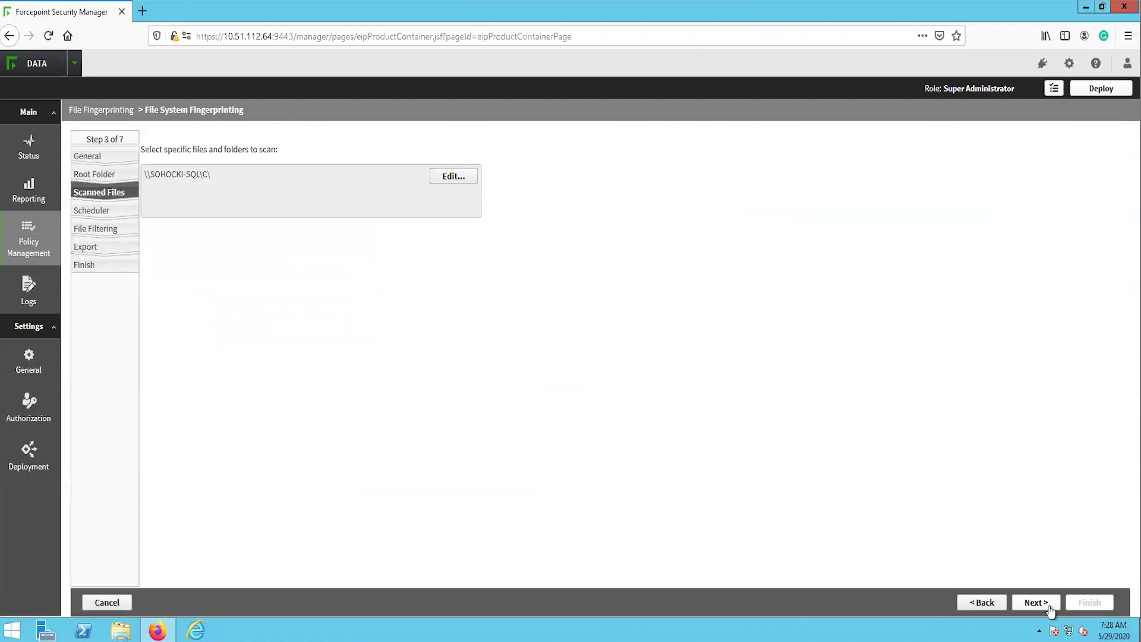
left_click(453, 175)
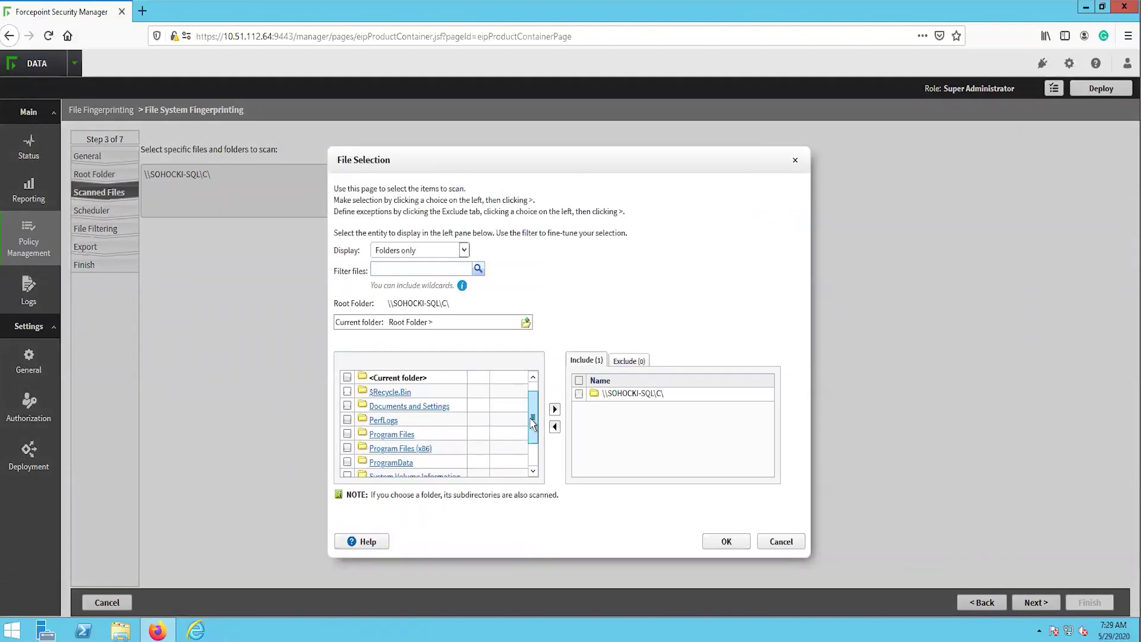
scroll(532, 427, "down", 3)
left_click(347, 455)
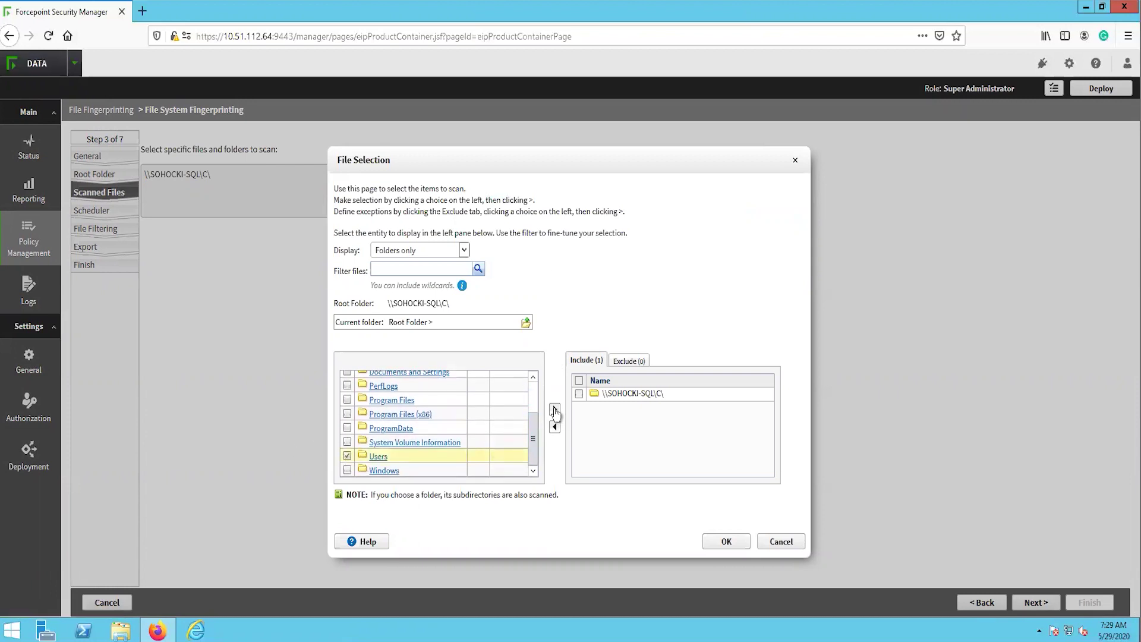
left_click(554, 410)
left_click(578, 393)
left_click(554, 427)
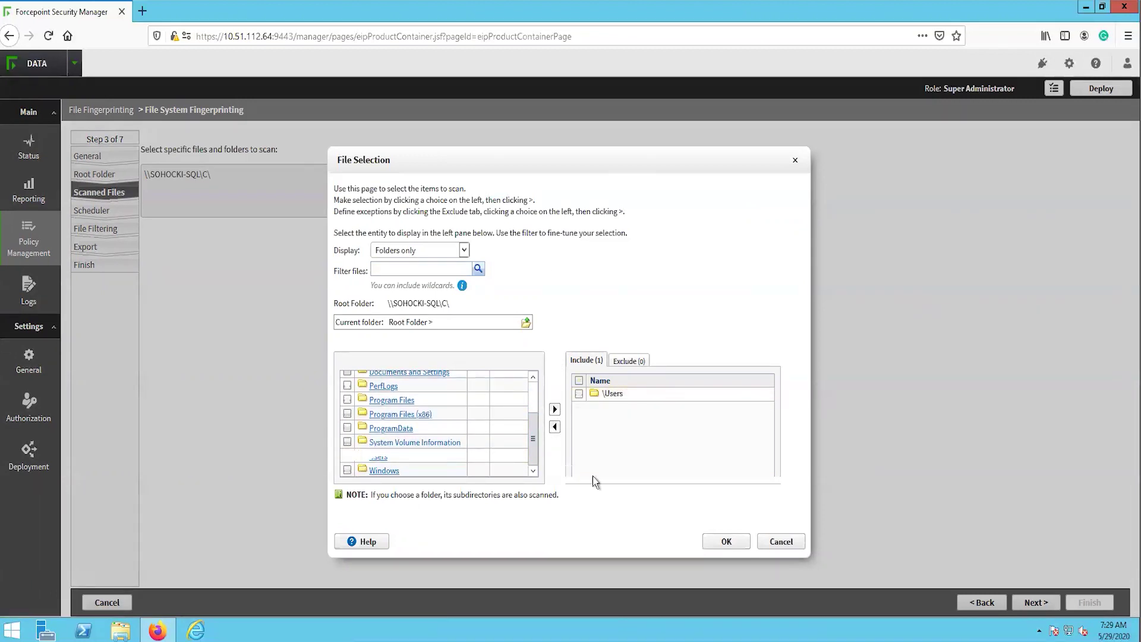
left_click(729, 541)
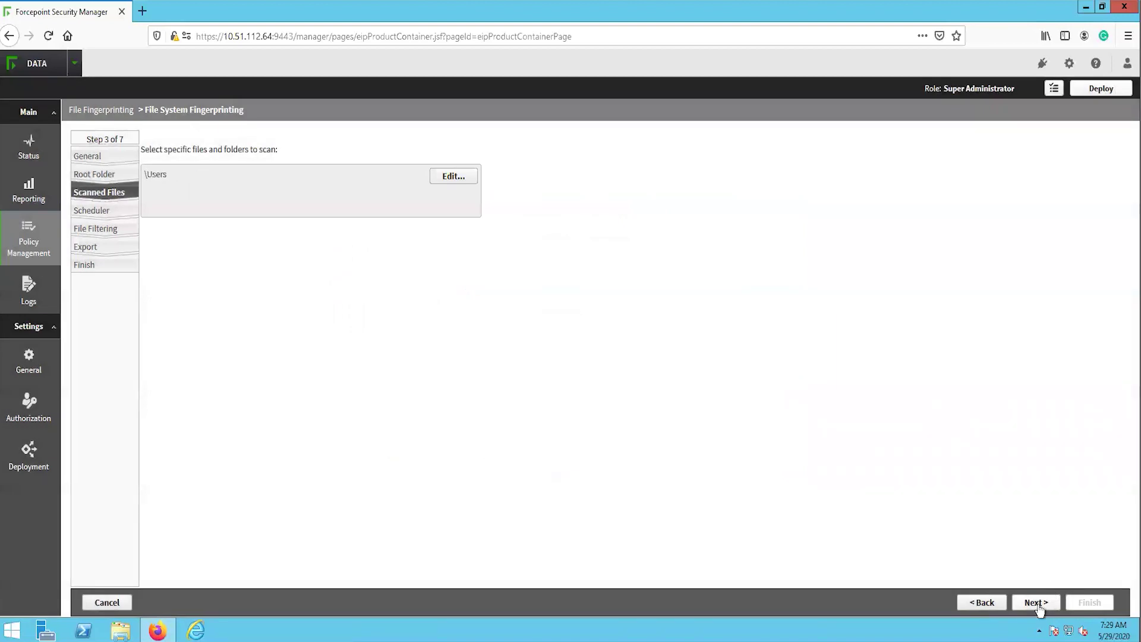
left_click(1036, 603)
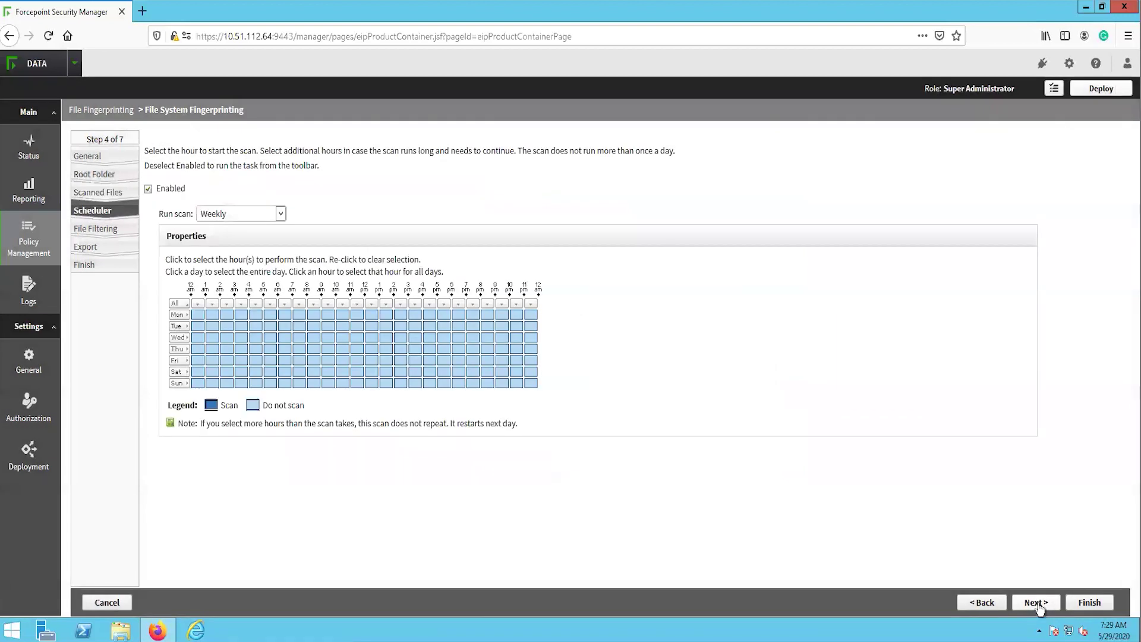
- Schedule the scan to run daily during the hours 9 pm through 4 am
left_click(281, 215)
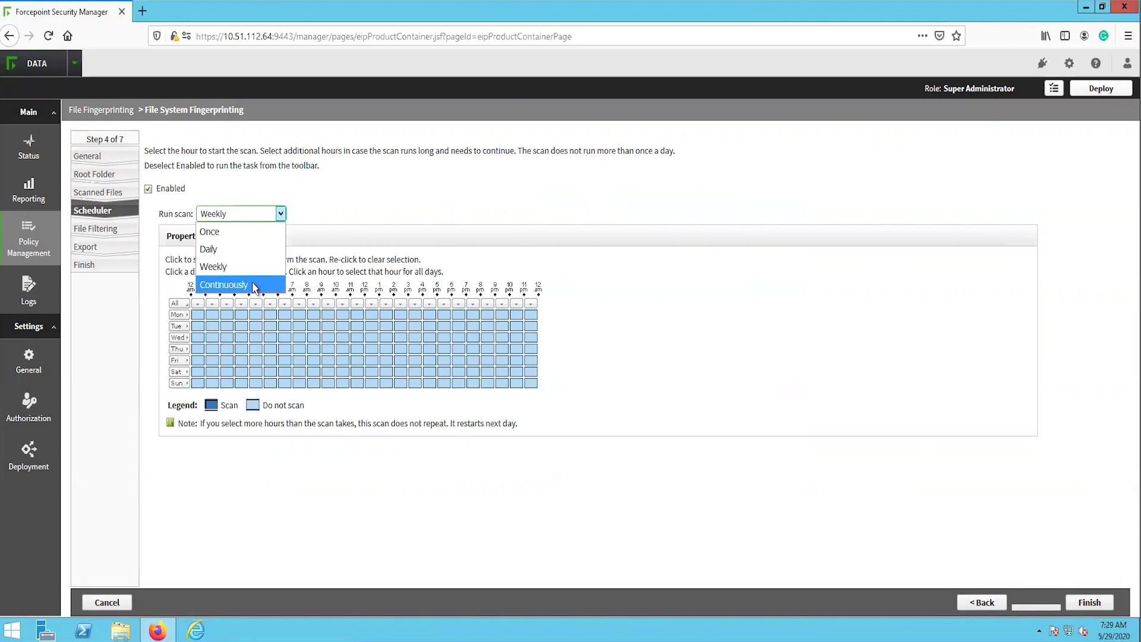
left_click(255, 249)
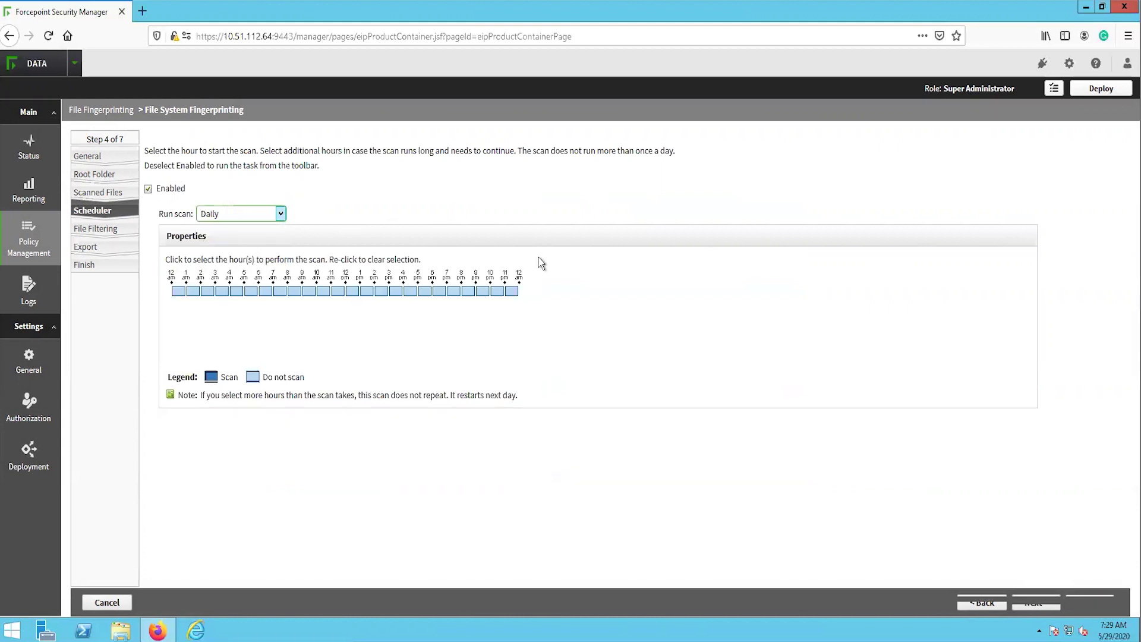
left_click(482, 291)
left_click(498, 291)
left_click(511, 292)
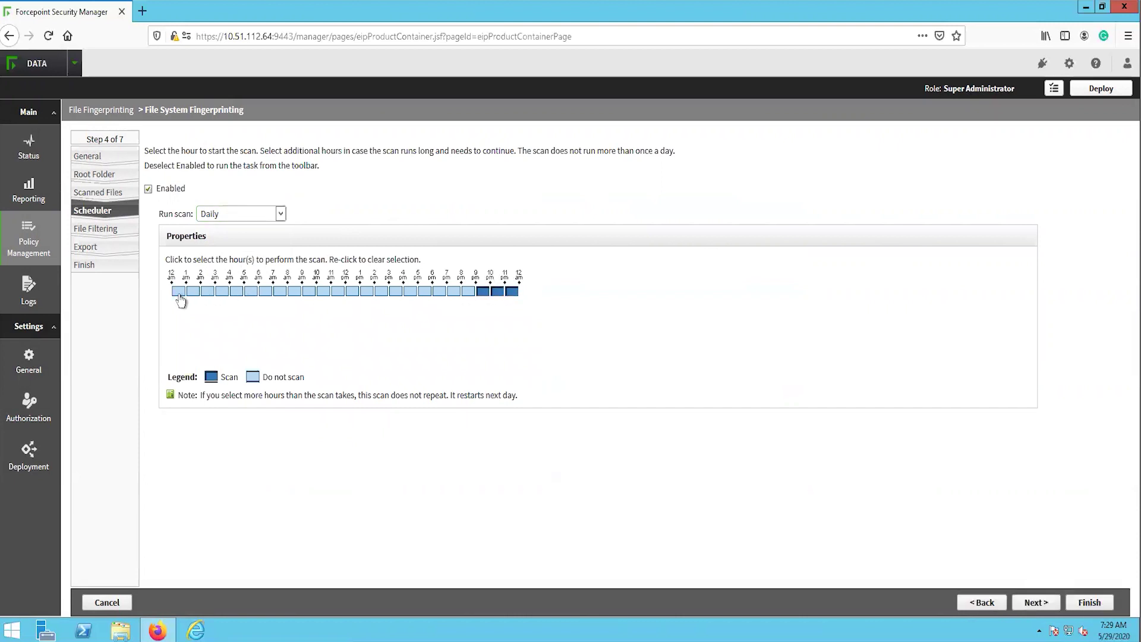
left_click(179, 292)
left_click(194, 292)
left_click(208, 292)
left_click(222, 292)
left_click(236, 292)
left_click(1035, 602)
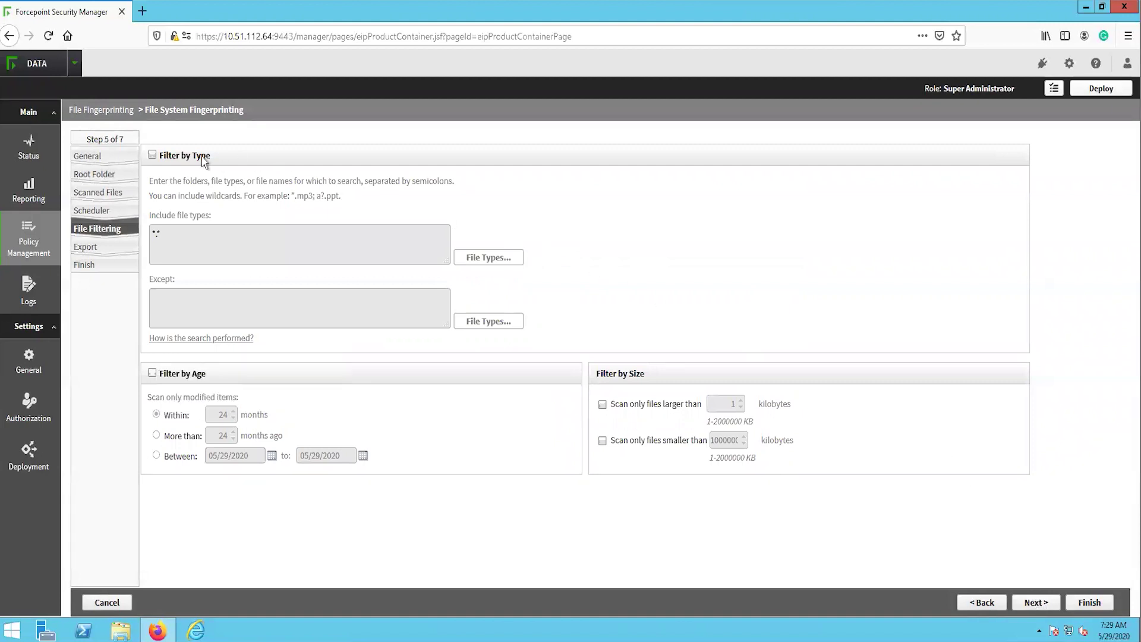
- Filter scanned files to the Office Documents file types and skip the export step
left_click(152, 157)
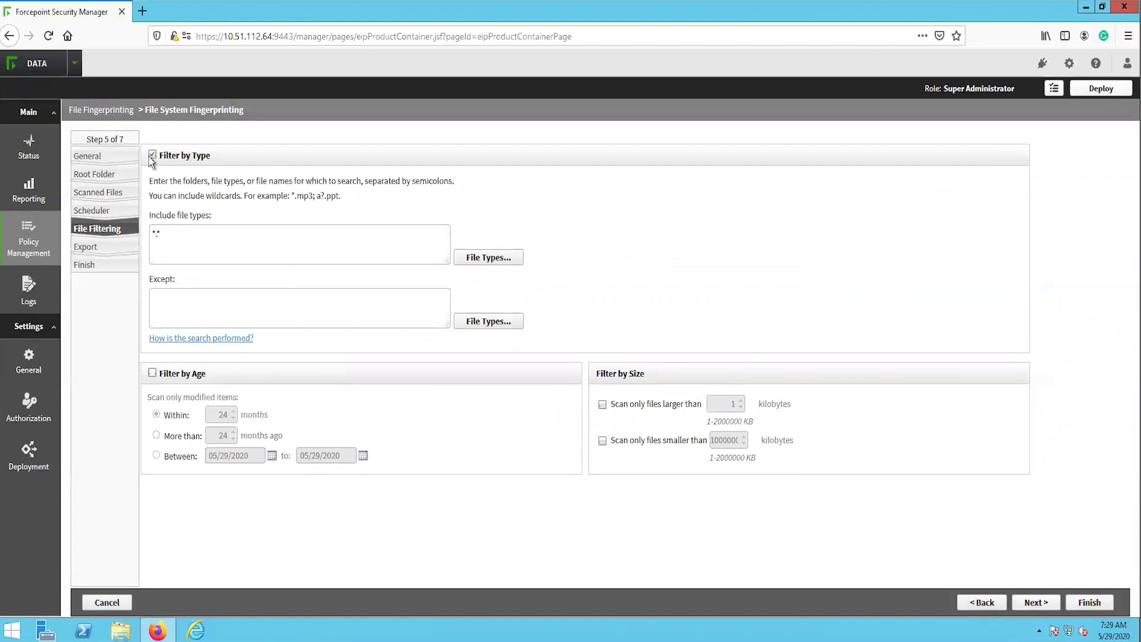
left_click(495, 259)
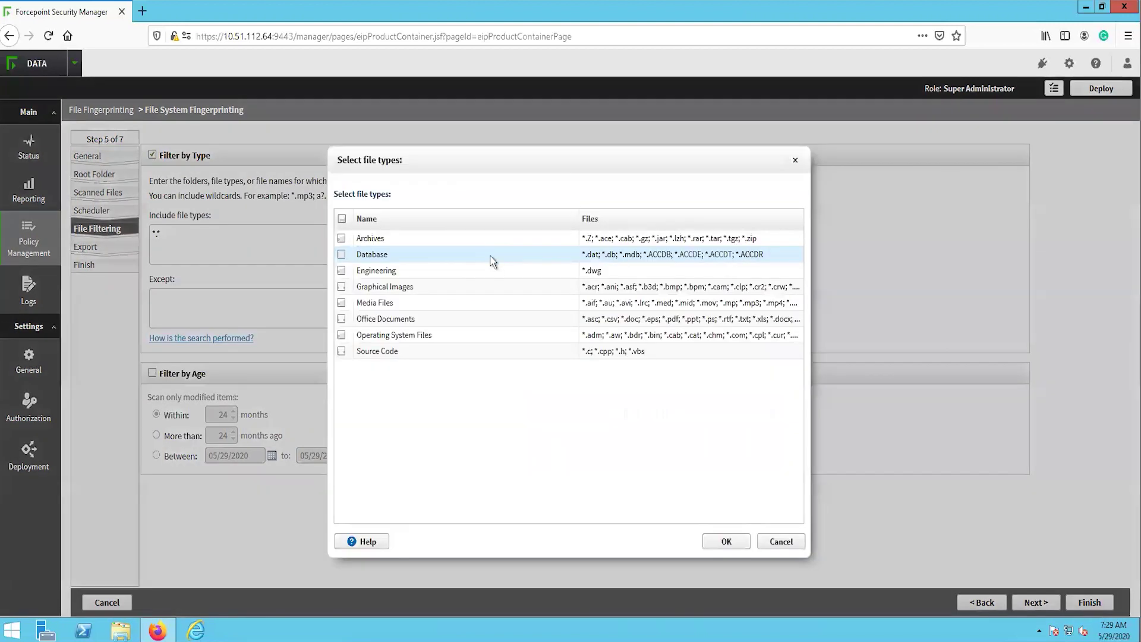
left_click(341, 319)
left_click(726, 541)
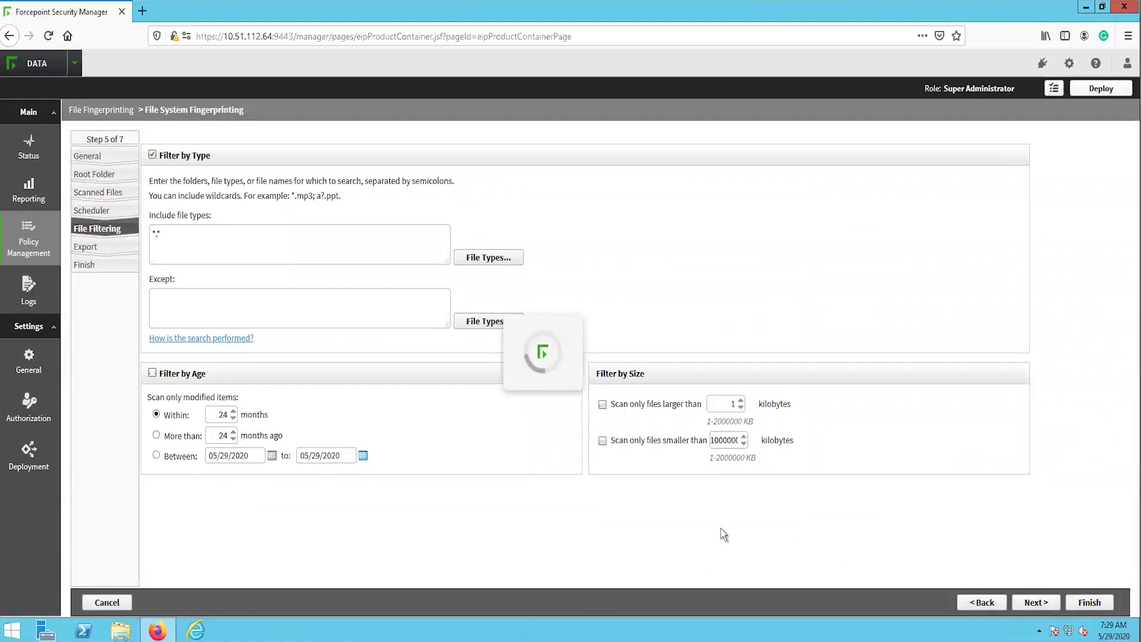
left_click(1032, 602)
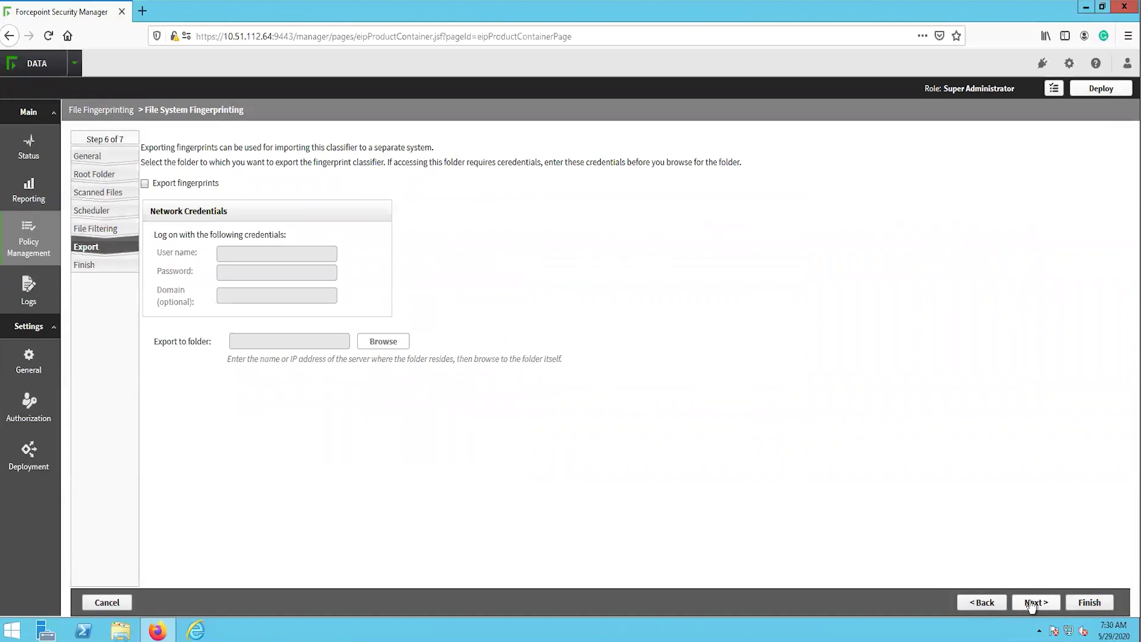
left_click(1031, 604)
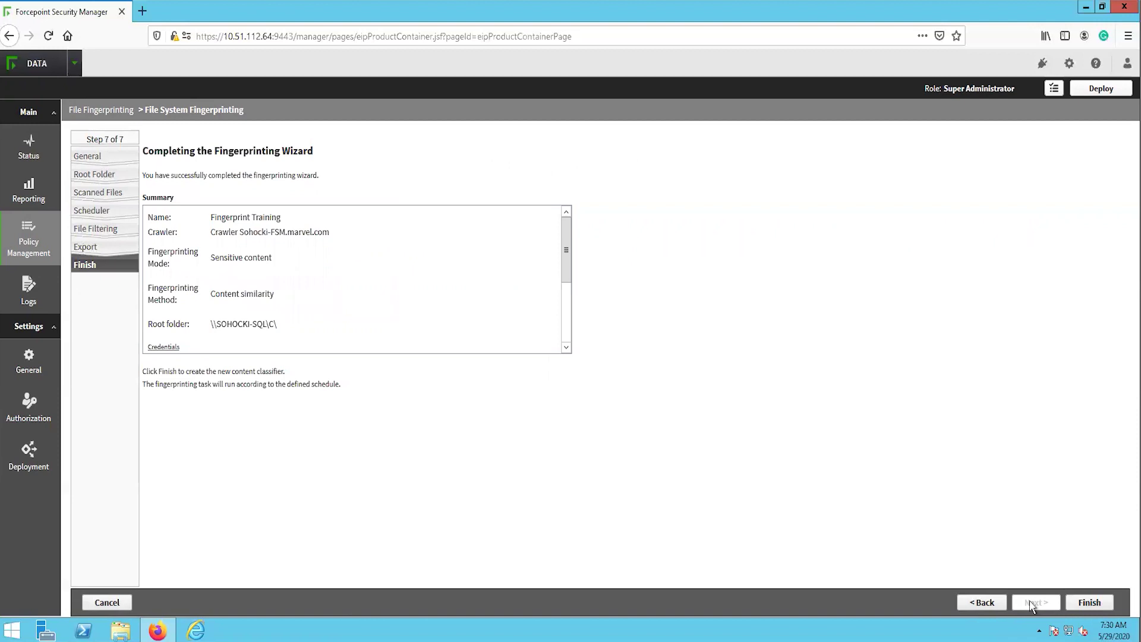
- Finish the classifier wizard and decline adding the classifier to a policy for now
left_click(1086, 604)
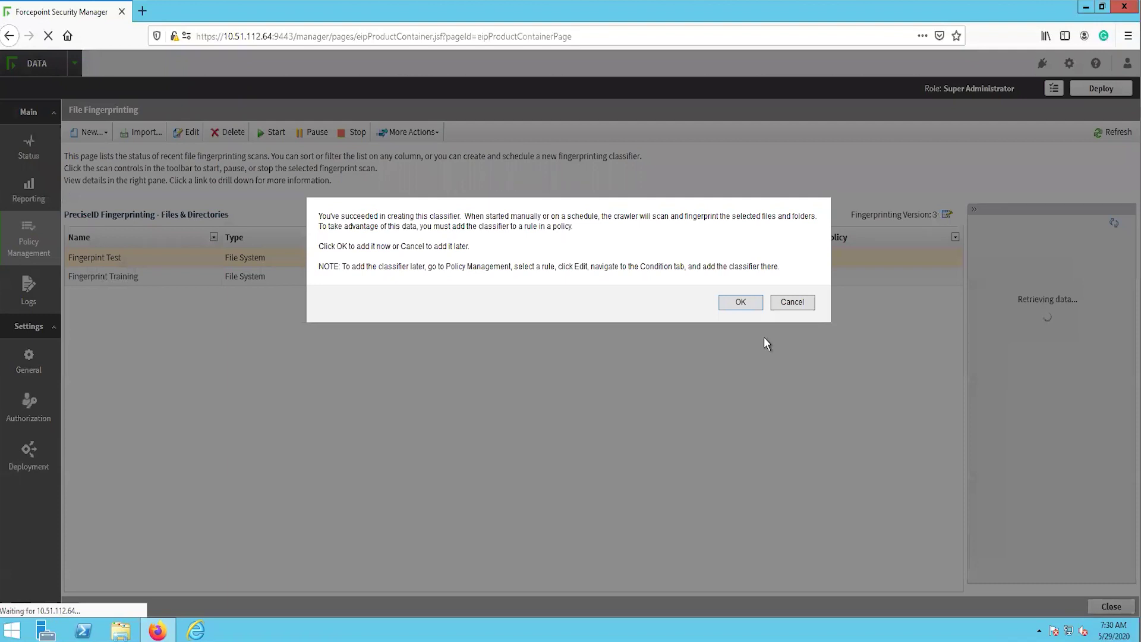
left_click(780, 303)
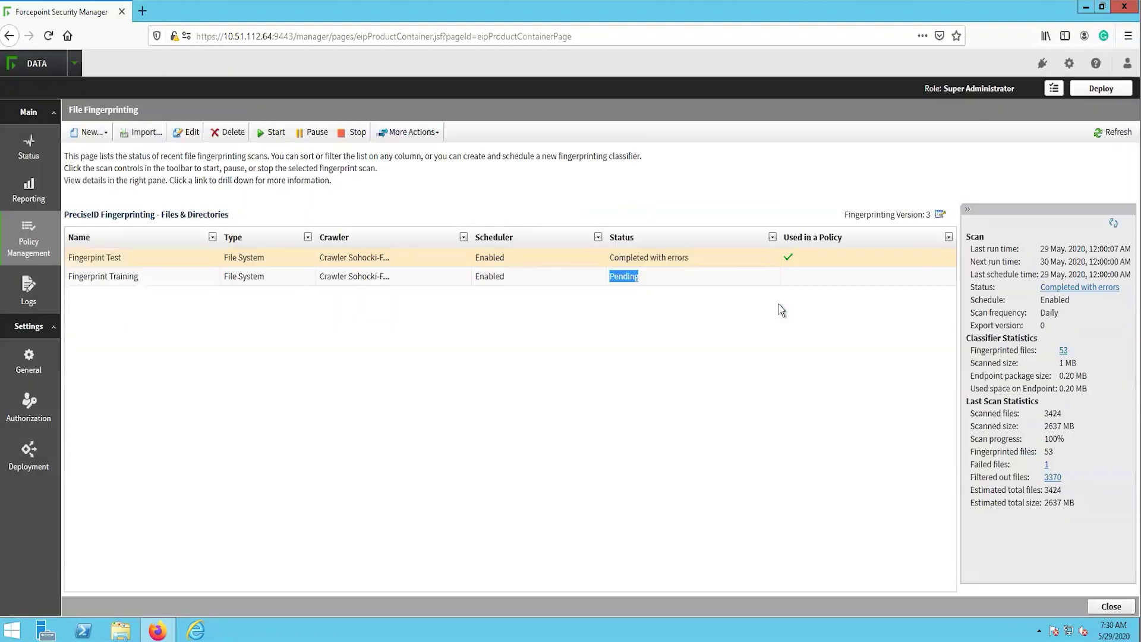
left_click(557, 357)
- Start a new Custom Policy from the DLP Policy Management page
mouse_move(52, 244)
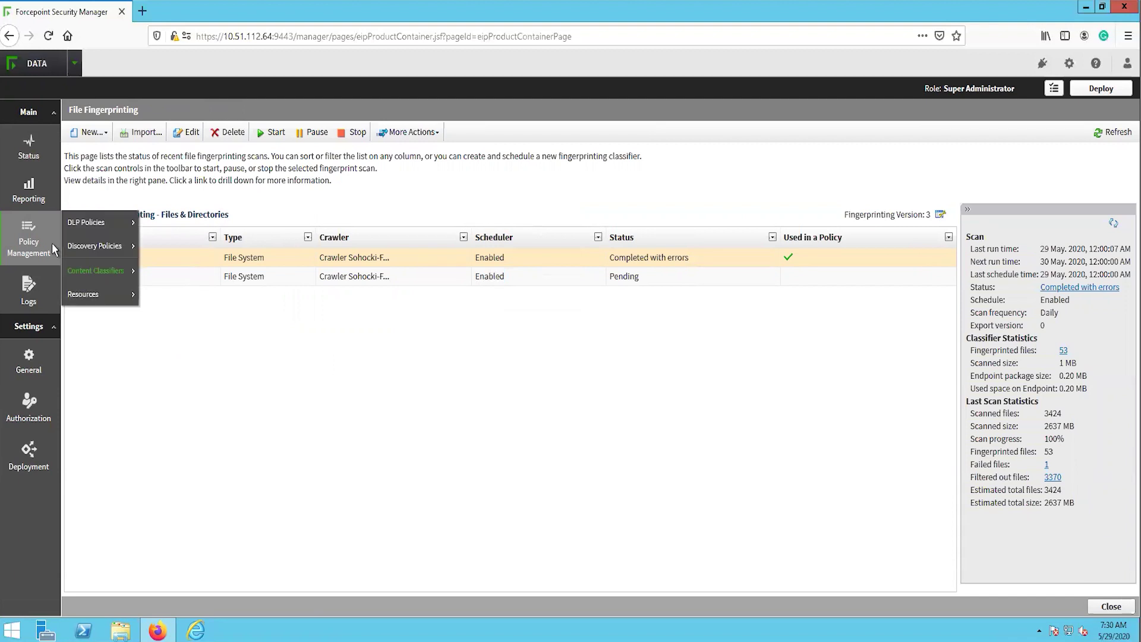
mouse_move(87, 224)
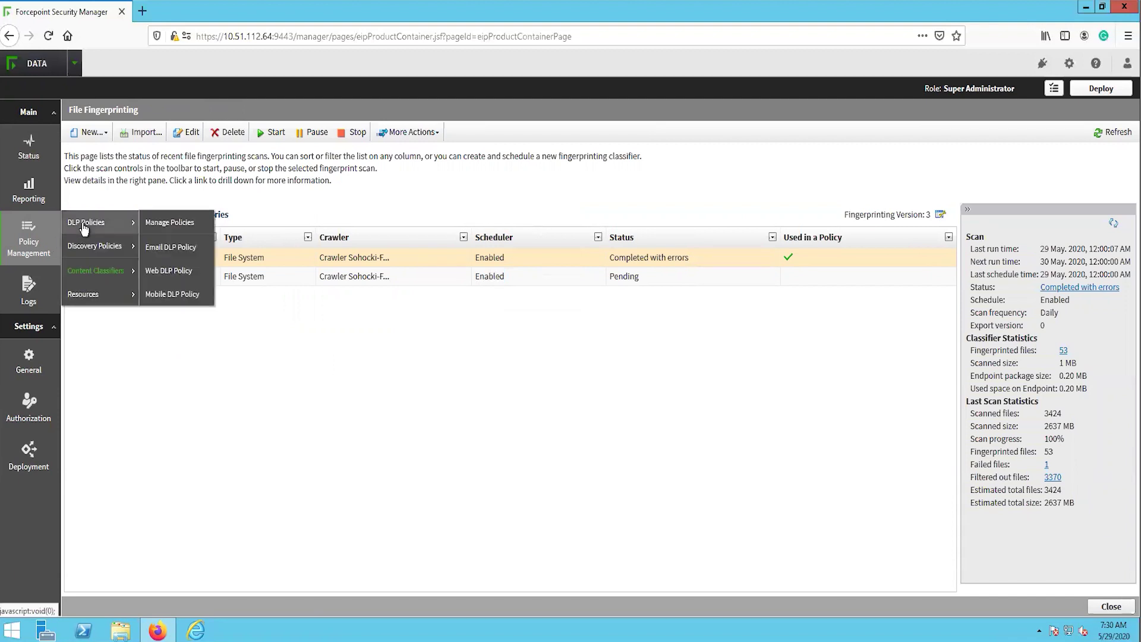
left_click(176, 227)
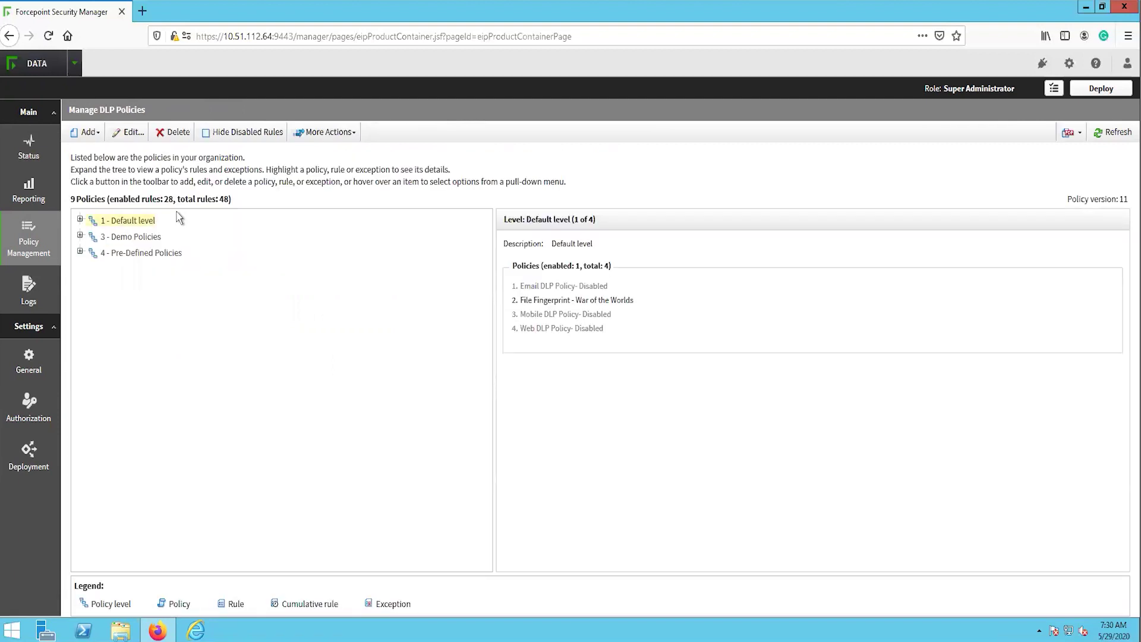
left_click(89, 133)
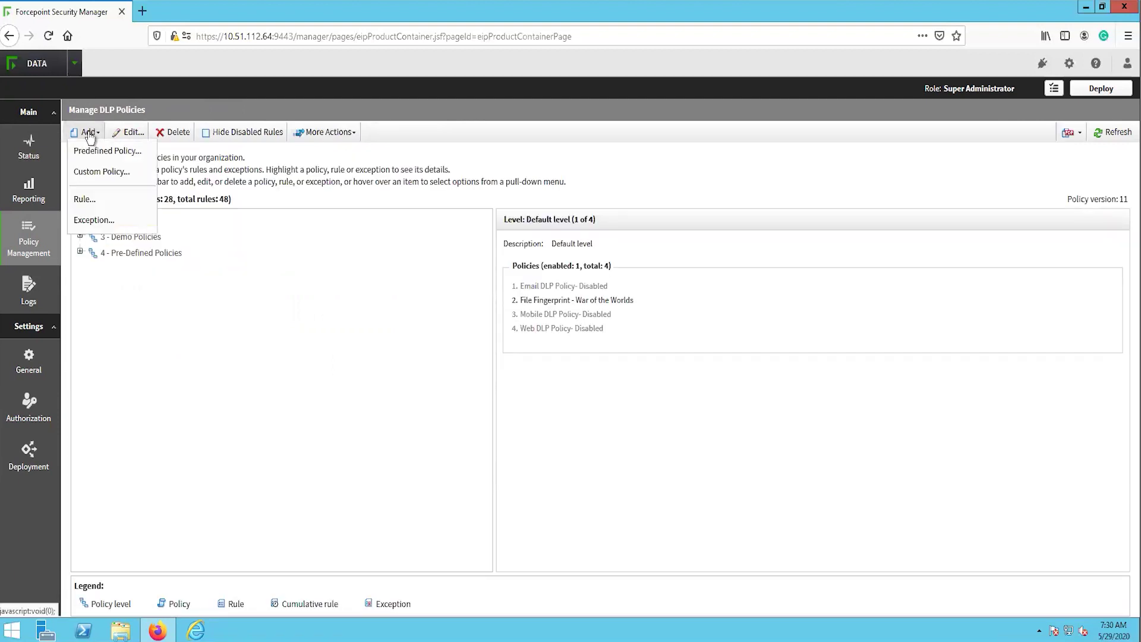
left_click(95, 173)
- Name the policy 'Fingerprinting Training' with description 'SQL User' and proceed to the Condition step
left_click(240, 211)
type("Fingerprinting Training")
left_click(237, 246)
type("SQL User")
left_click(490, 278)
left_click(1035, 602)
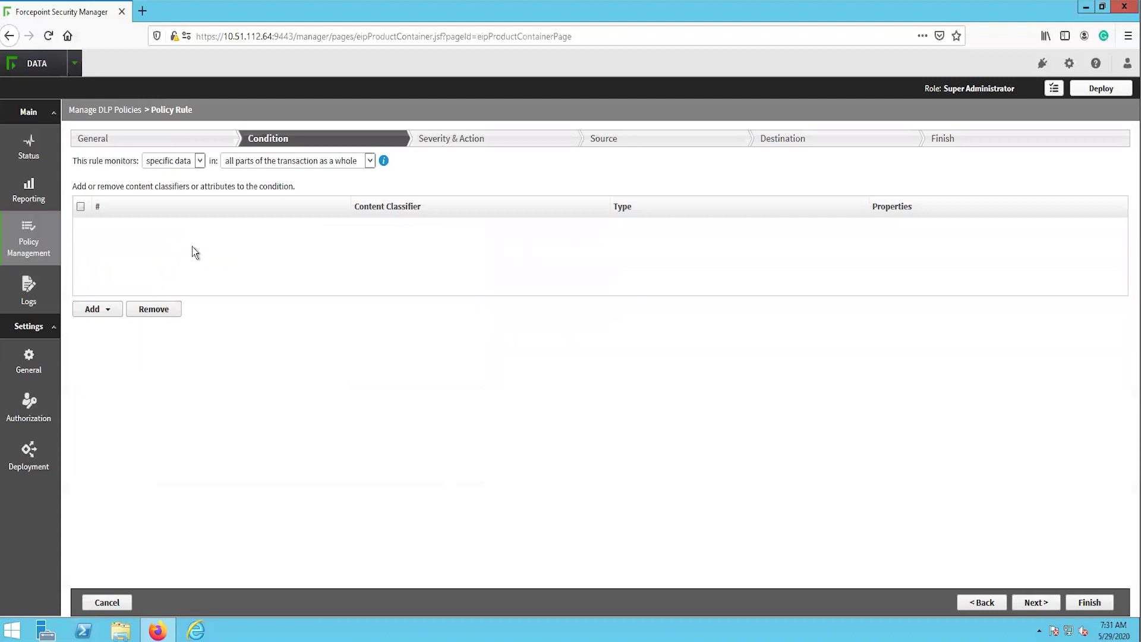
- Add the Fingerprint Training fingerprinting classifier as the rule's condition
left_click(104, 311)
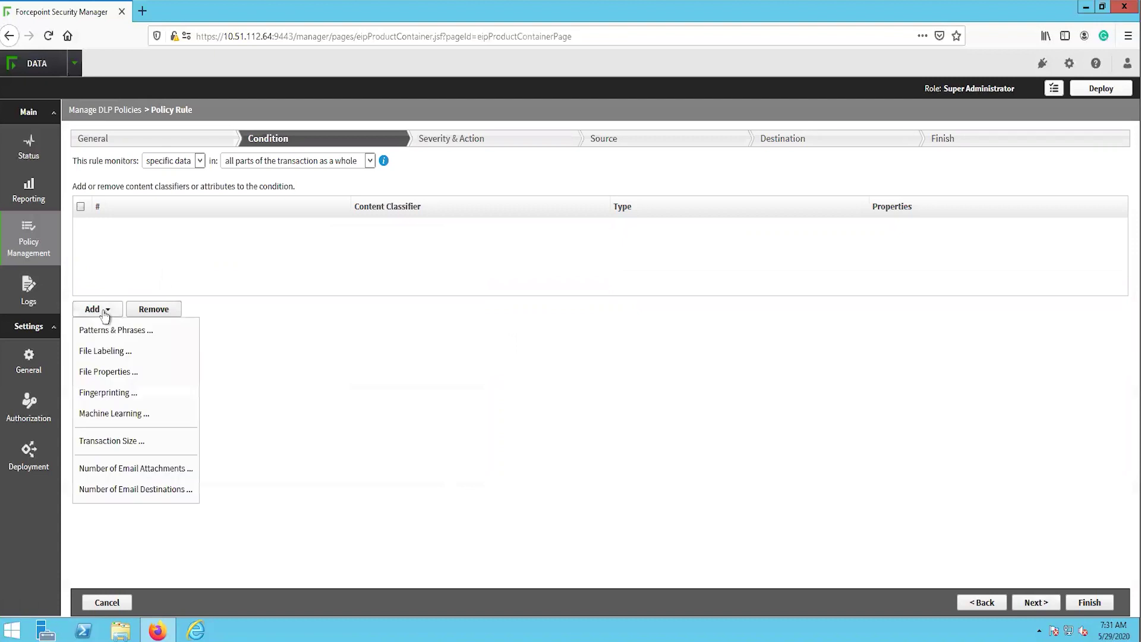
left_click(106, 394)
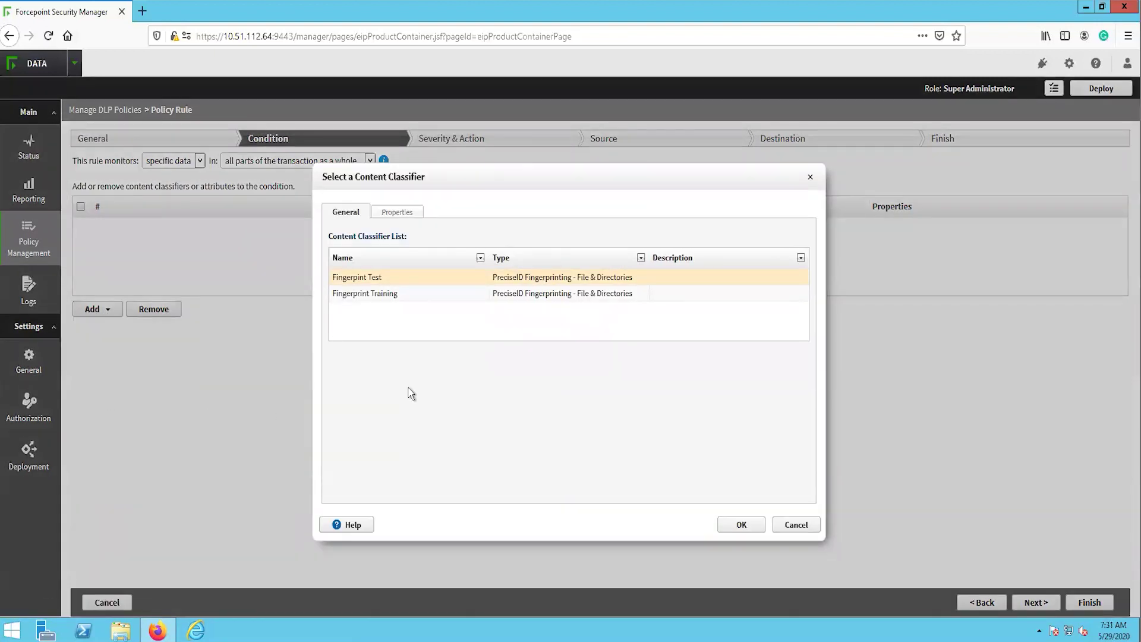
left_click(394, 293)
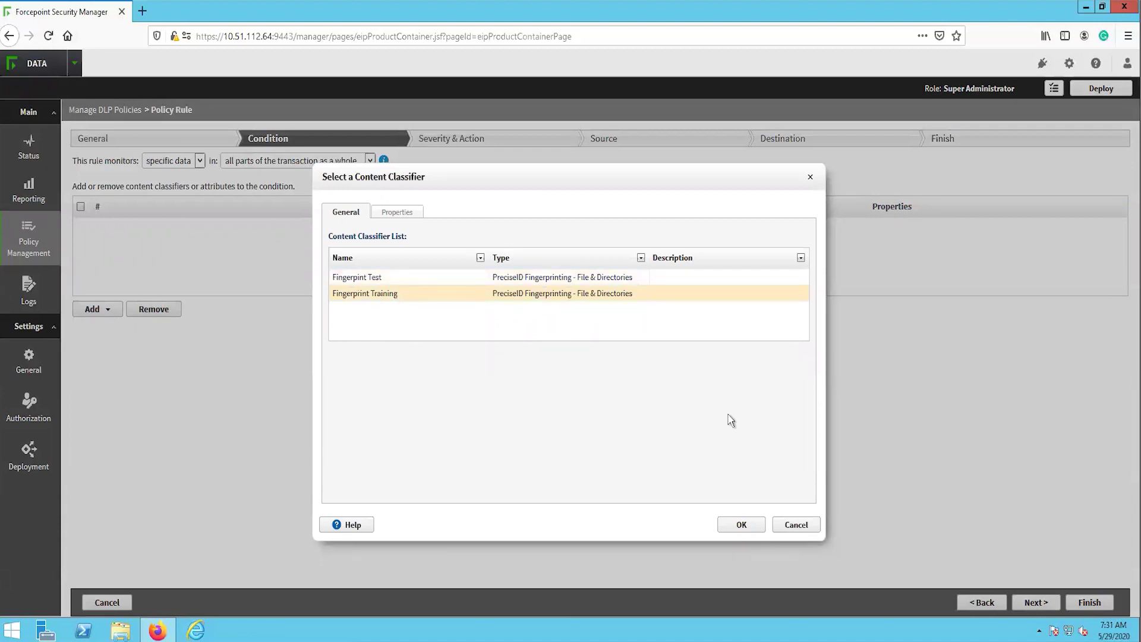
left_click(741, 526)
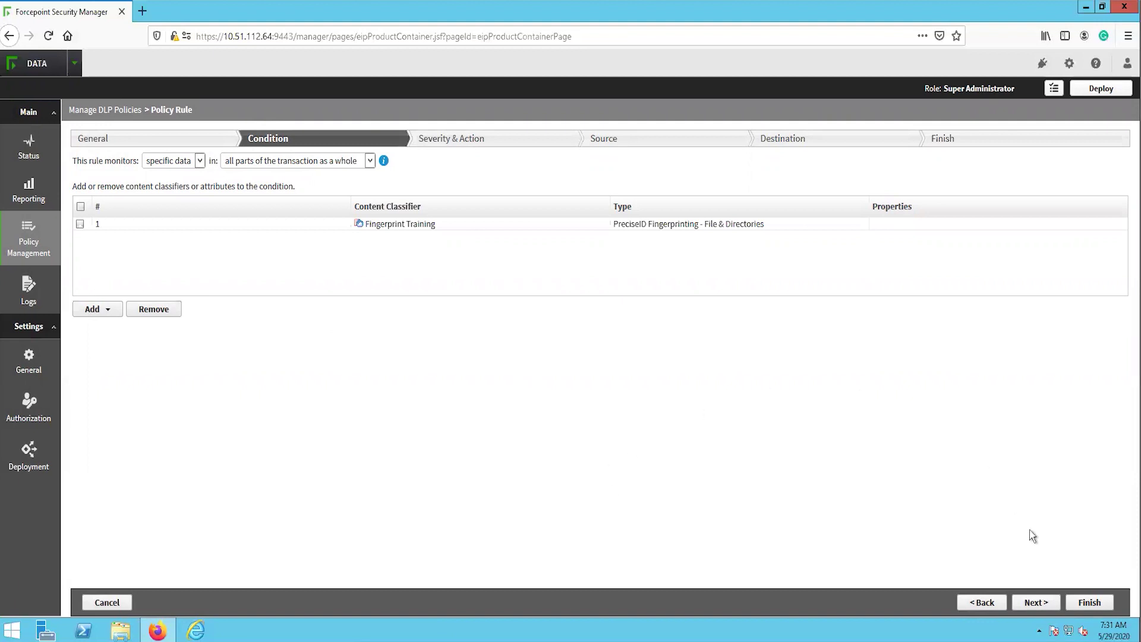
left_click(1037, 602)
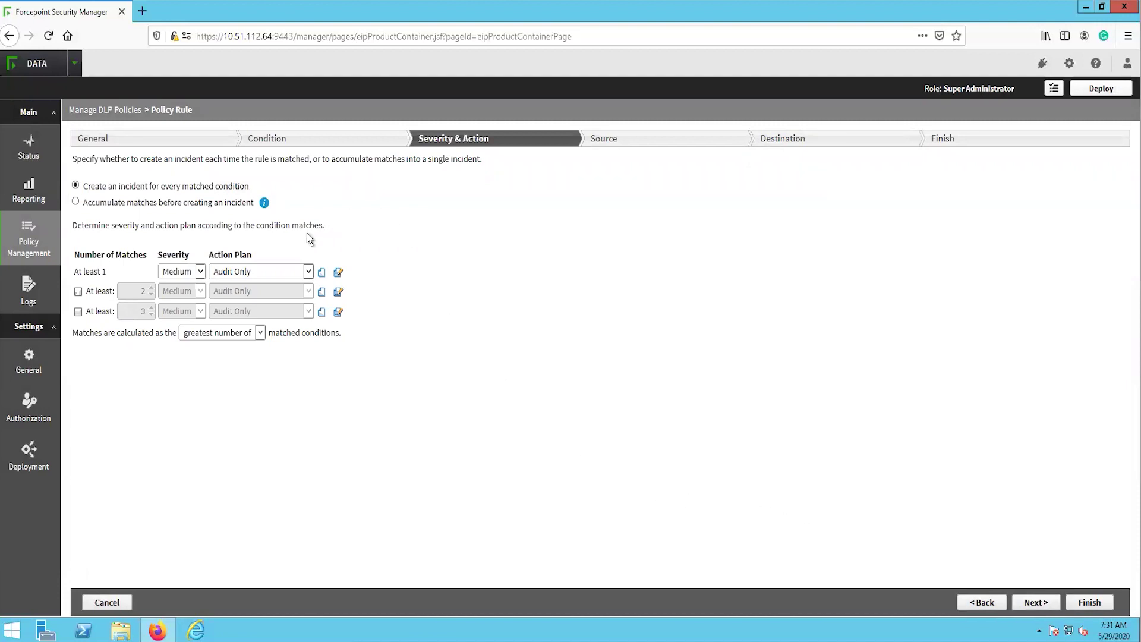
- Give the rule High severity and the Block All action plan, checking the plan's details
left_click(308, 272)
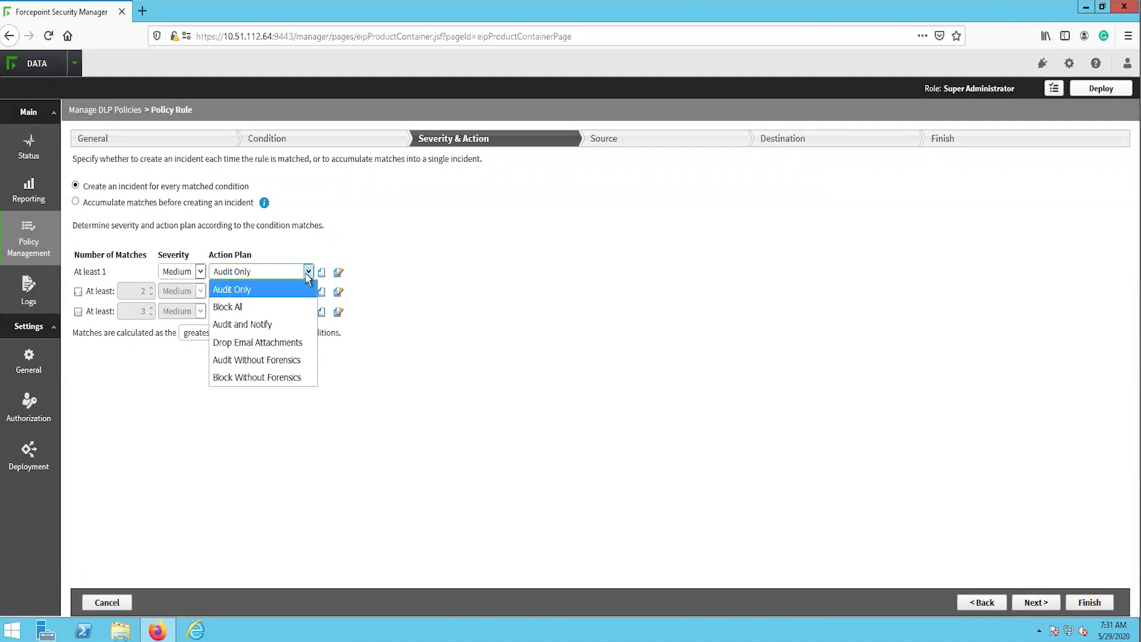
left_click(289, 307)
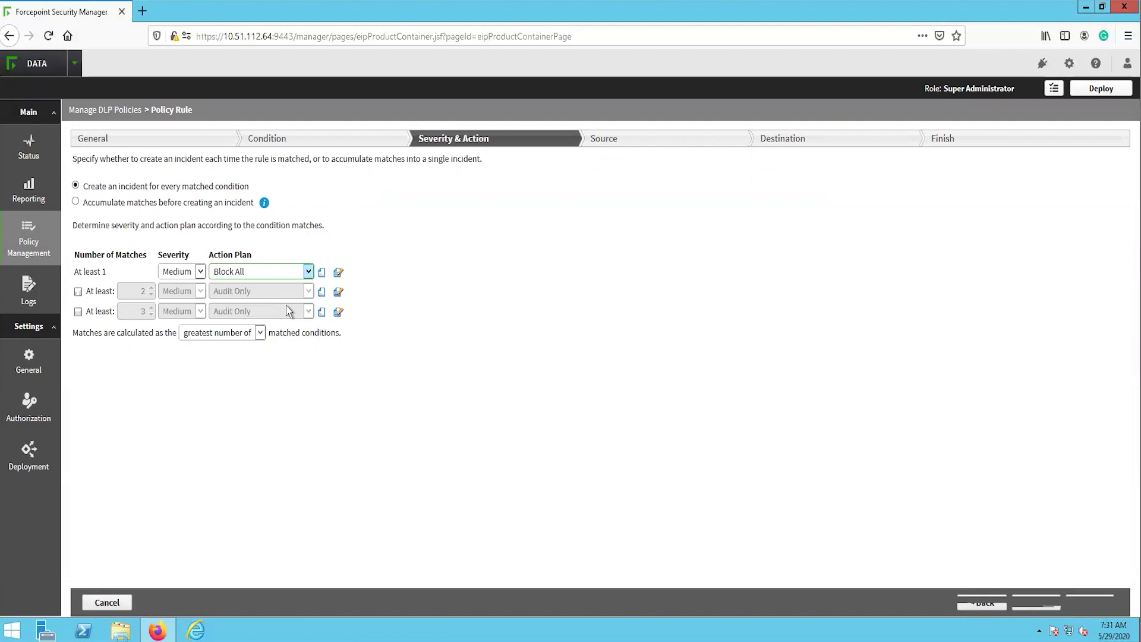
left_click(185, 272)
left_click(185, 290)
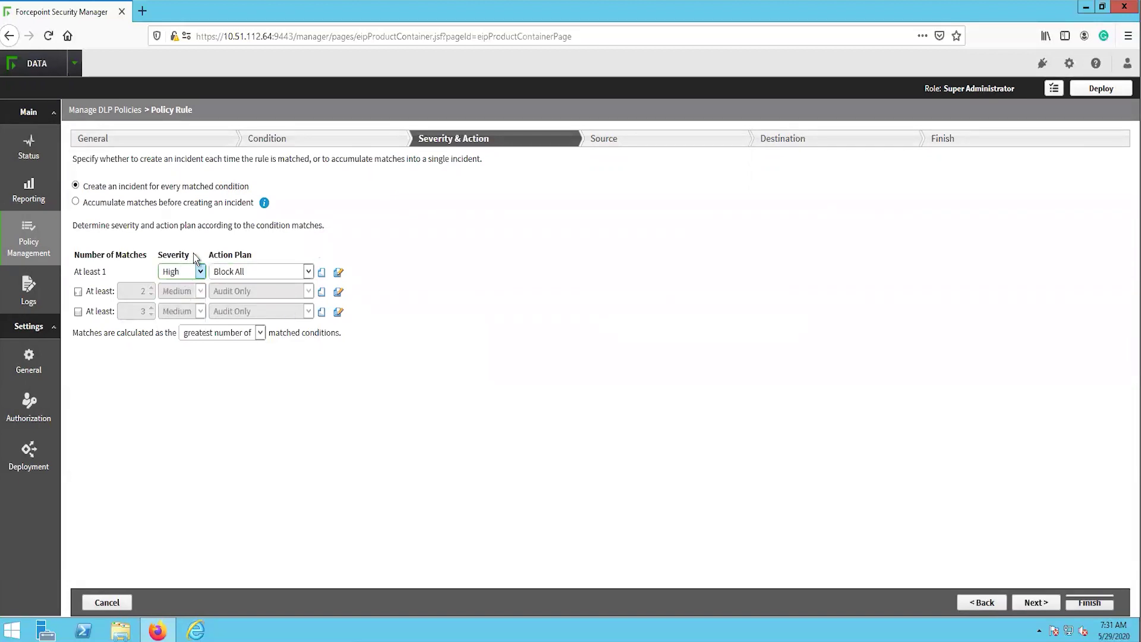
left_click(338, 273)
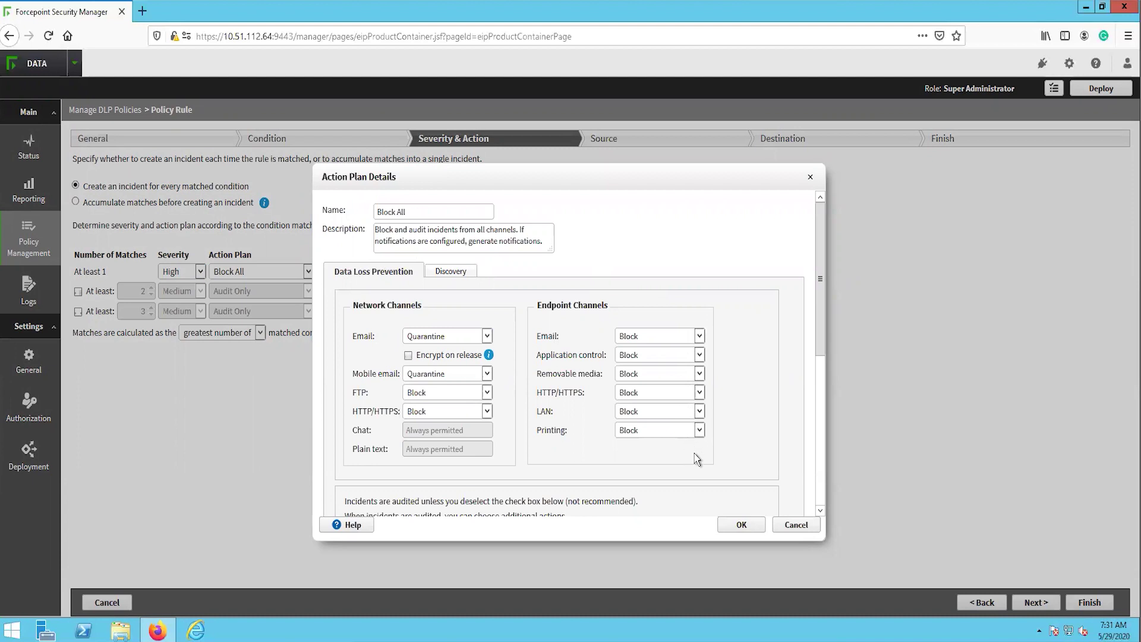
left_click(736, 525)
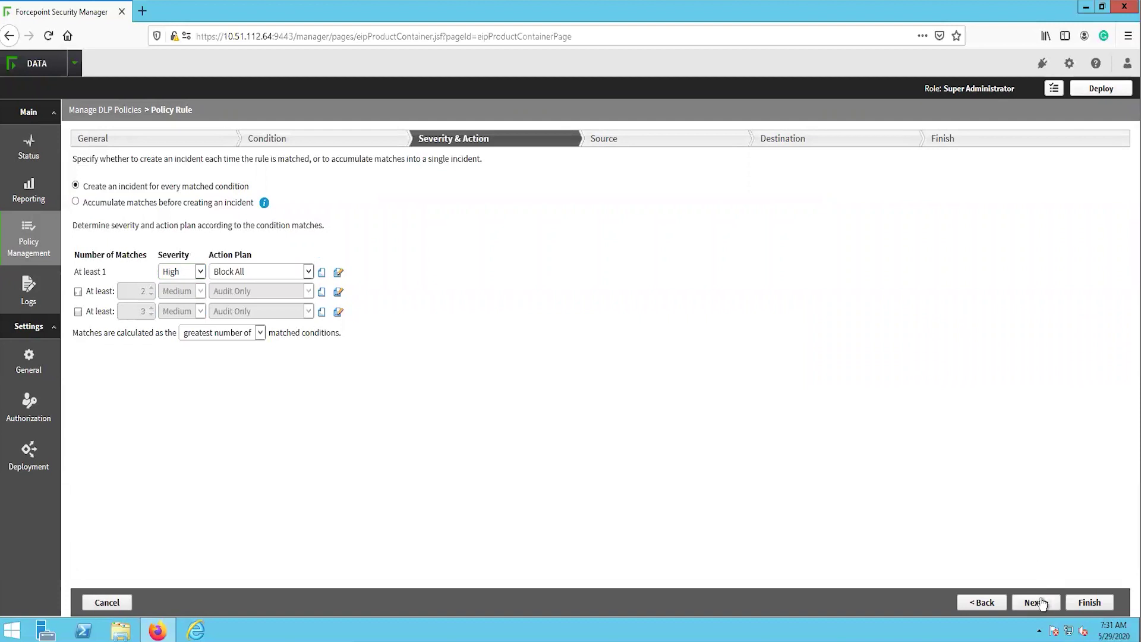
left_click(1037, 602)
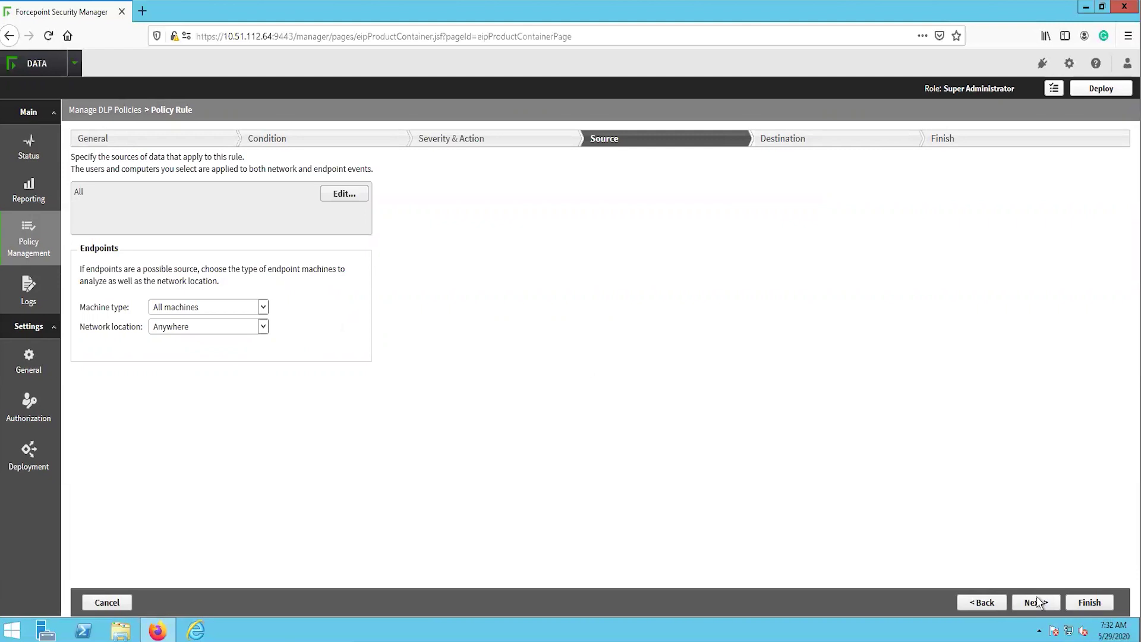
- Move to the rule's destinations and drop Network email, reviewing the email and web channel options
left_click(1037, 602)
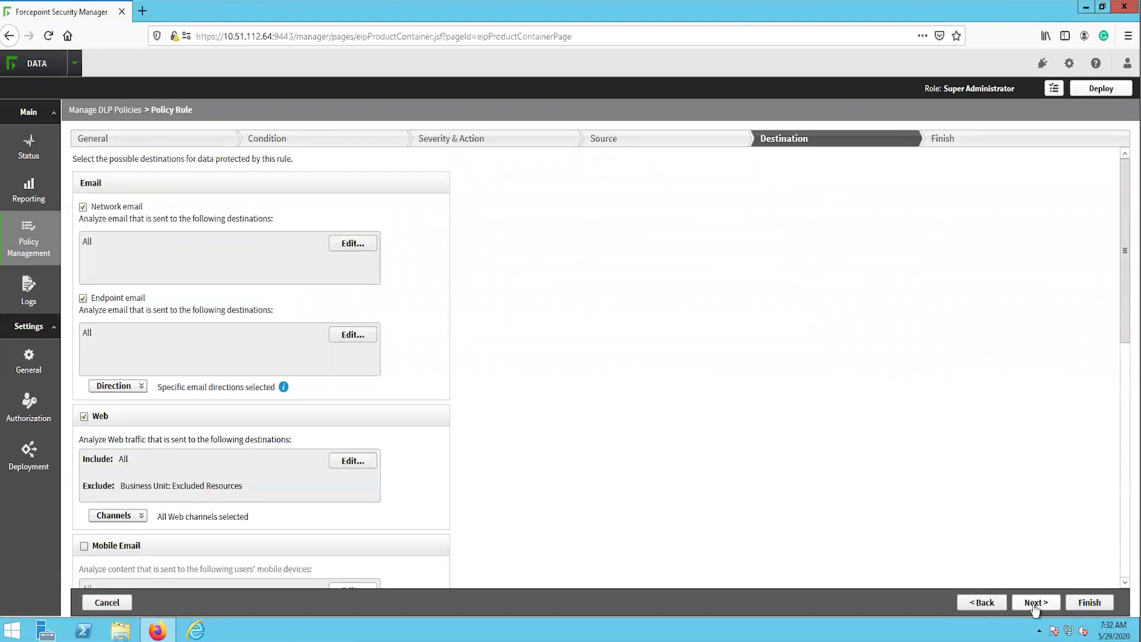
left_click(1035, 602)
left_click(83, 207)
left_click(122, 385)
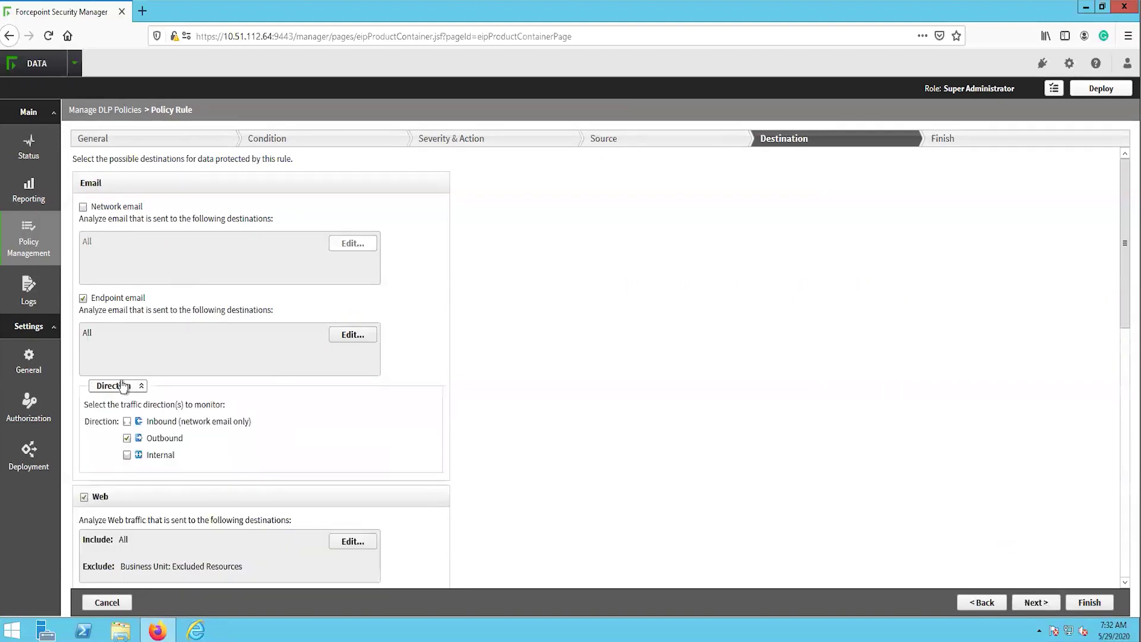
scroll(119, 375, "down", 4)
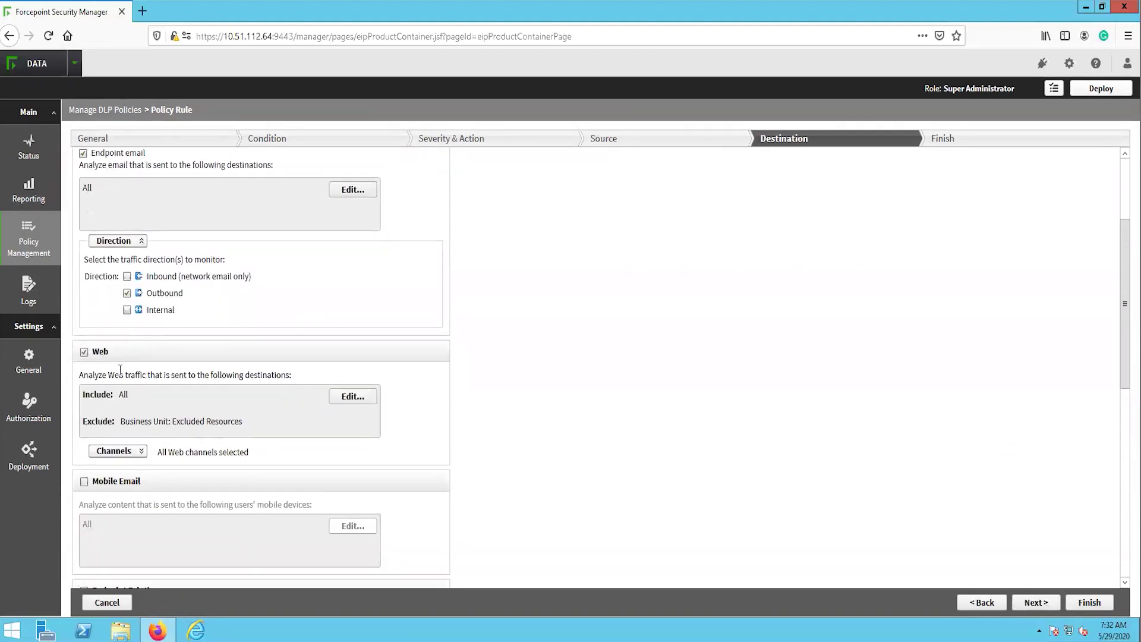
scroll(116, 374, "down", 2)
left_click(122, 383)
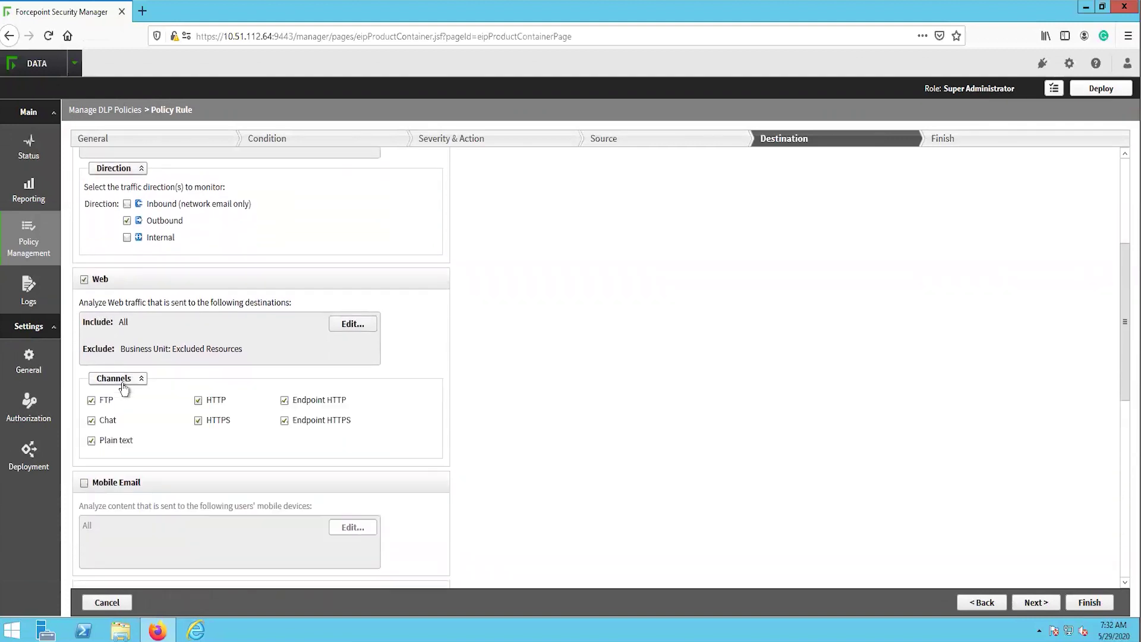
scroll(116, 356, "down", 8)
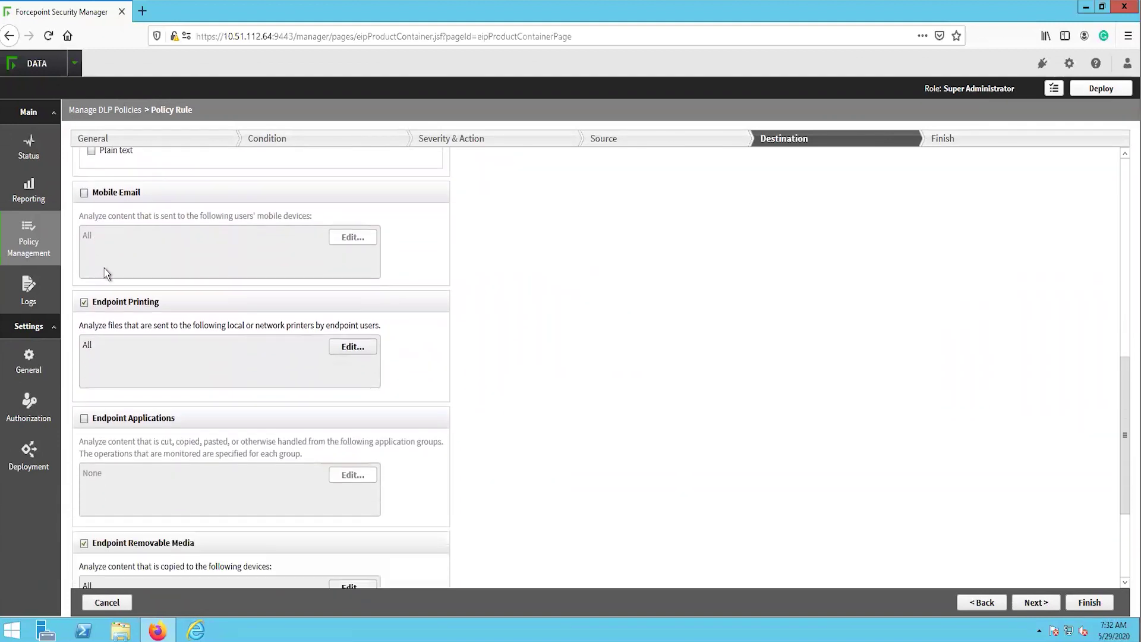
scroll(104, 269, "down", 2)
- Add Endpoint Applications with the Cloud Storage group, plus Endpoint LAN, as destinations
left_click(83, 346)
left_click(353, 402)
left_click(362, 327)
left_click(567, 385)
left_click(740, 538)
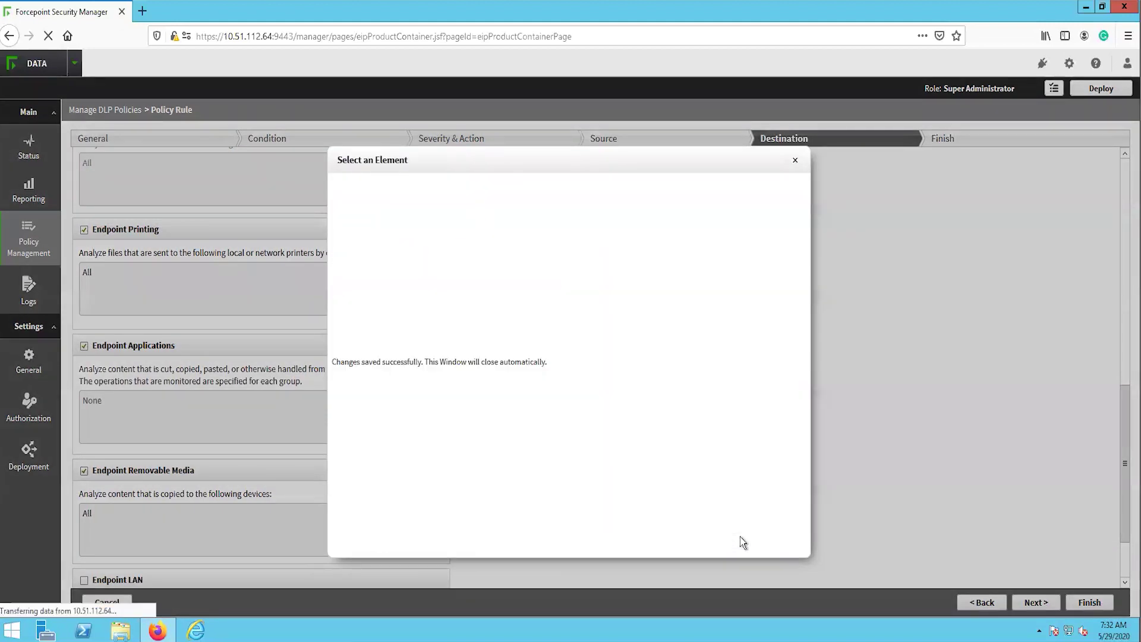
scroll(423, 432, "down", 2)
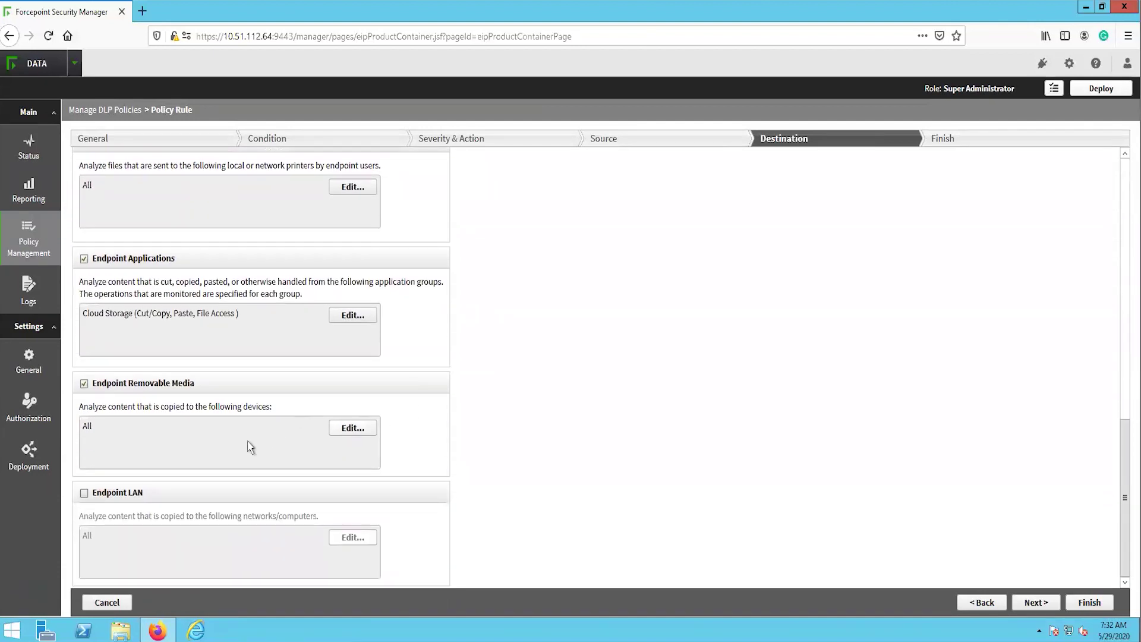
left_click(84, 493)
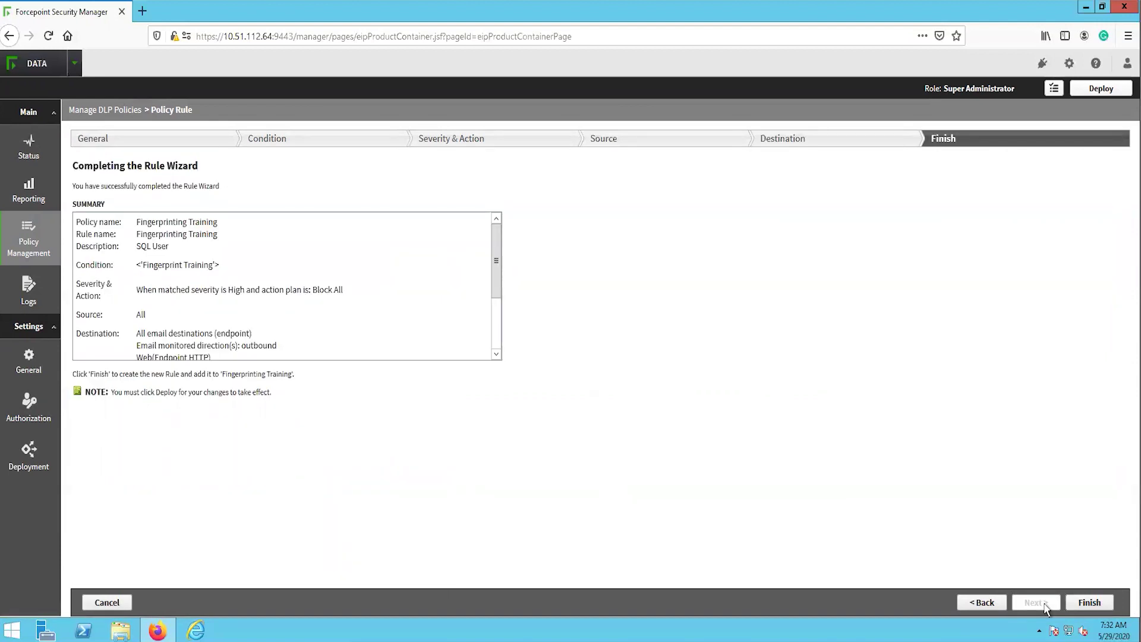
- Finish the Fingerprinting Training rule and deploy the policy changes
left_click(1084, 606)
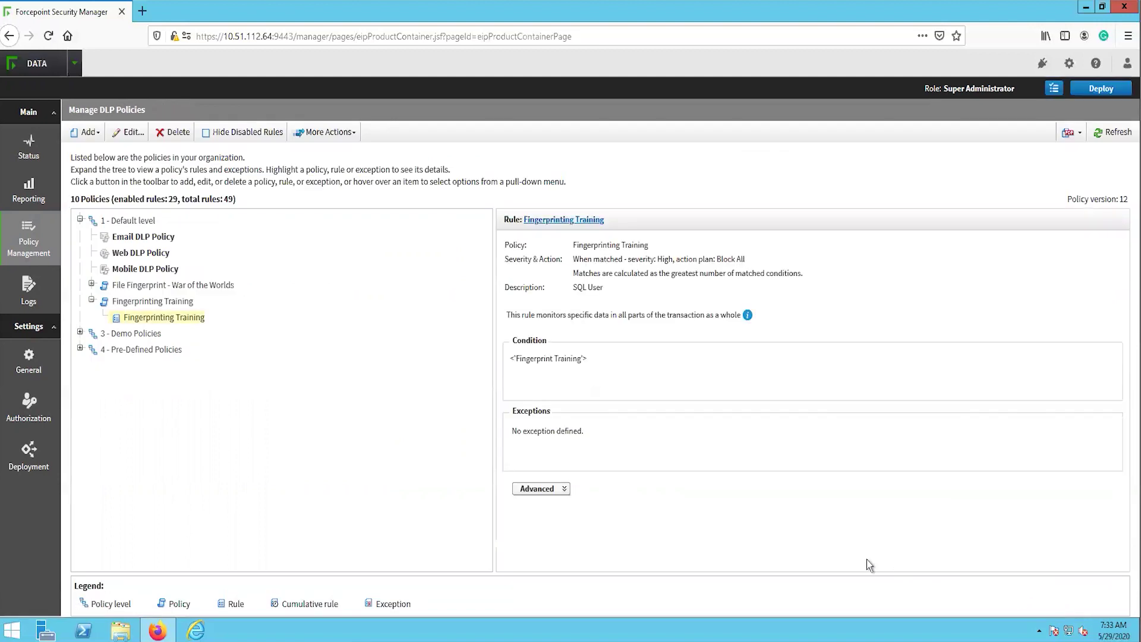
left_click(1100, 88)
left_click(609, 387)
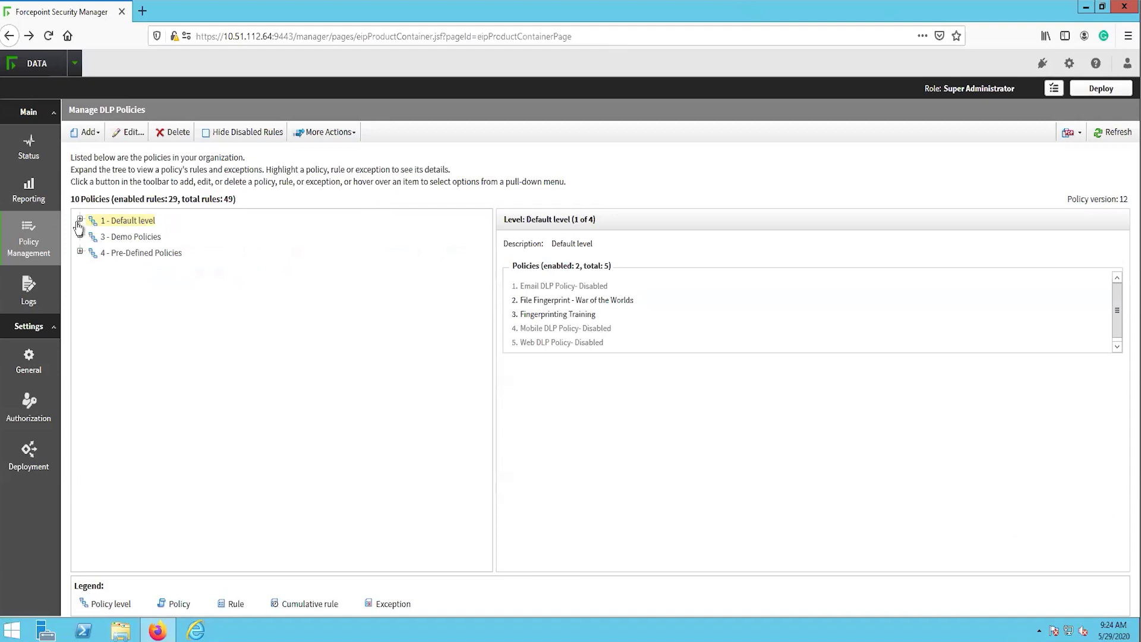
- Confirm War of the Worlds.docx is among Fingerprint Training's fingerprinted files, then bring it up in Word
mouse_move(53, 238)
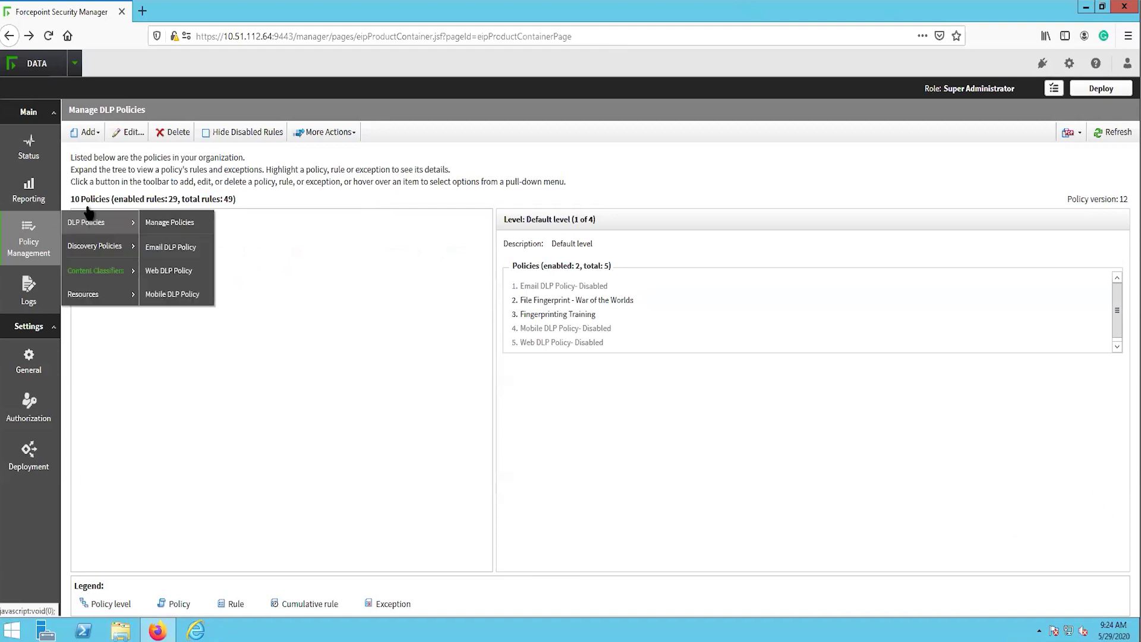
mouse_move(101, 273)
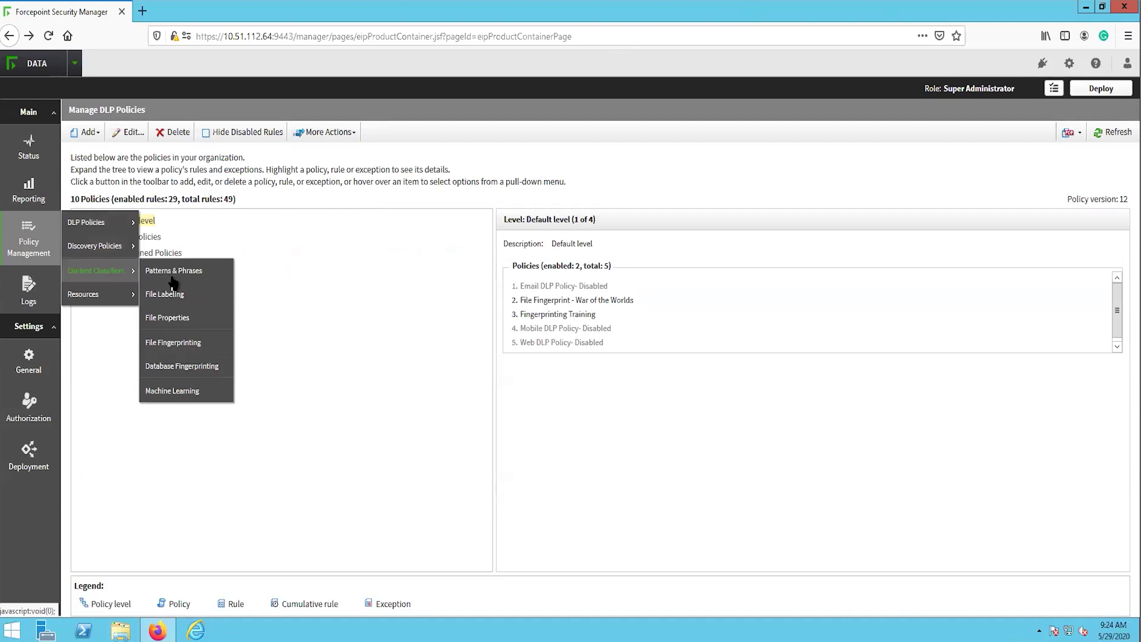
left_click(178, 341)
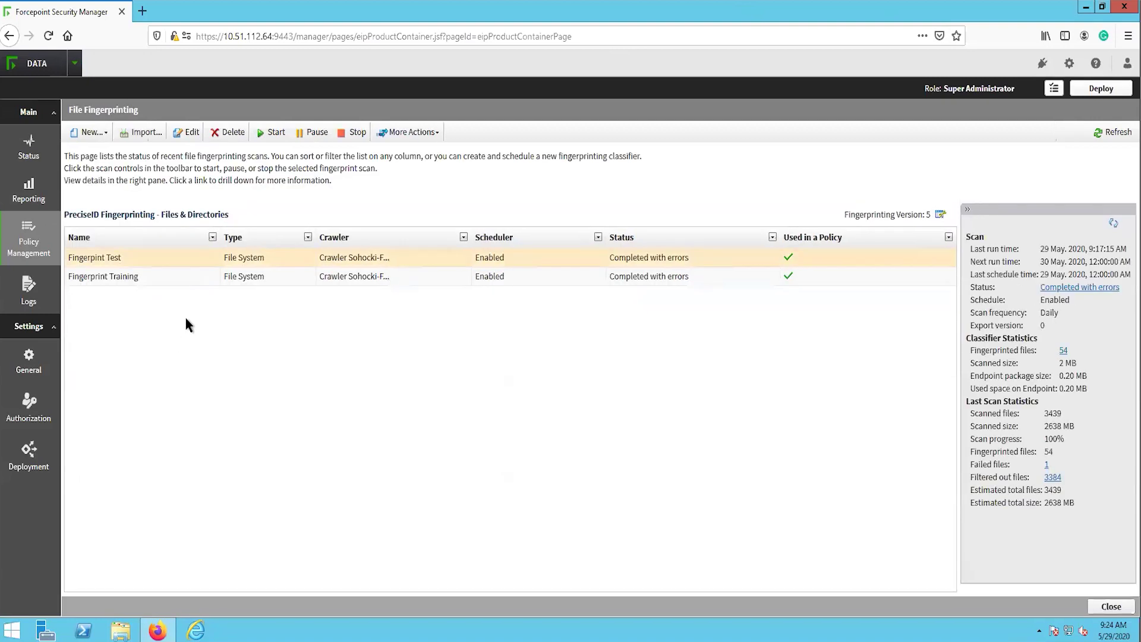
left_click(153, 277)
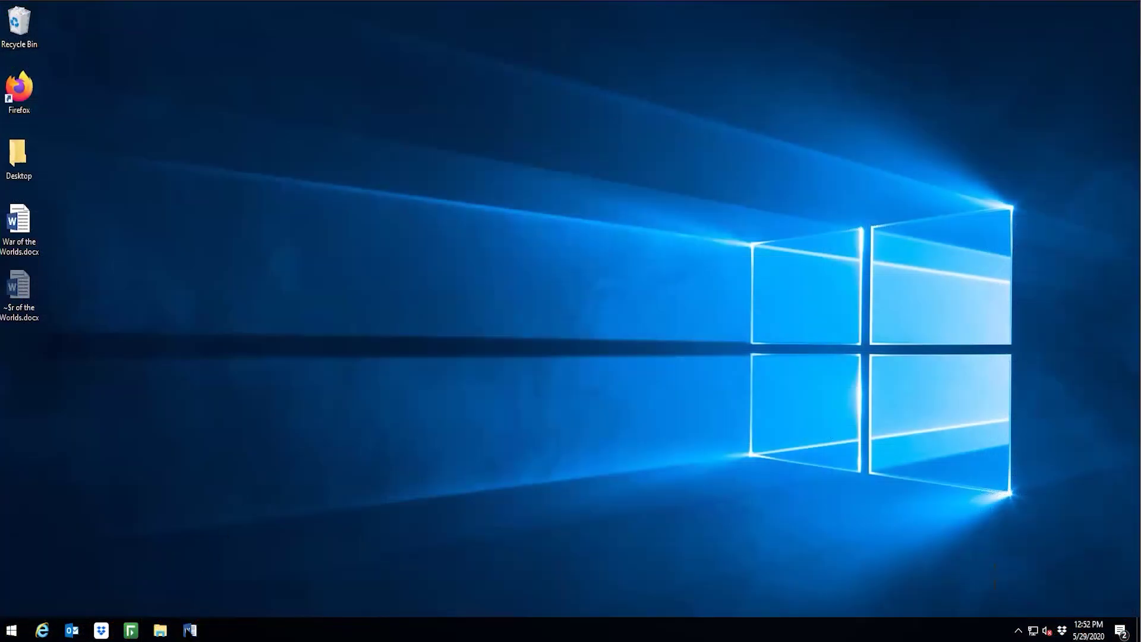
left_click(189, 631)
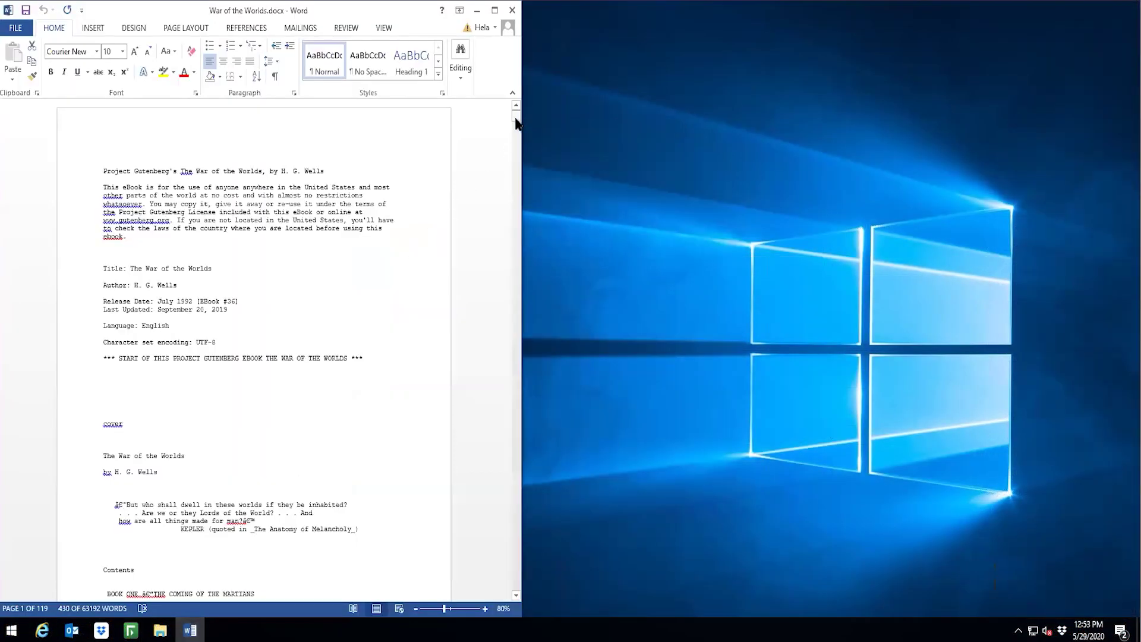
- Paste copied War of the Worlds paragraphs into dlptest.com's Test Message and submit it
mouse_move(515, 123)
left_mouse_down()
mouse_move(515, 161)
mouse_move(516, 111)
left_mouse_up()
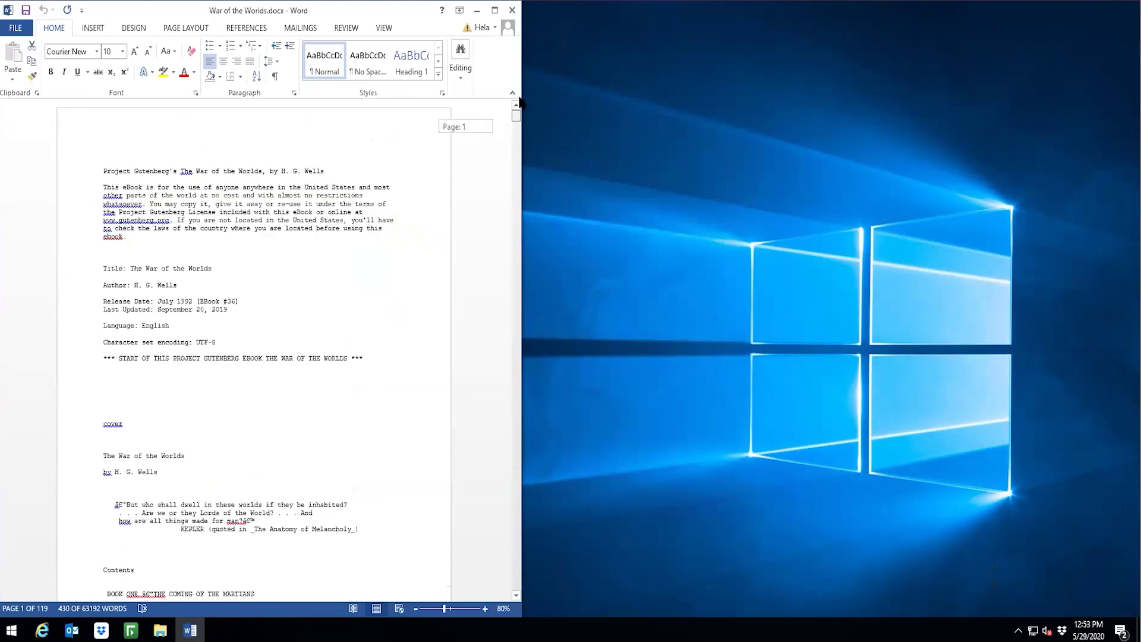
left_click(346, 292)
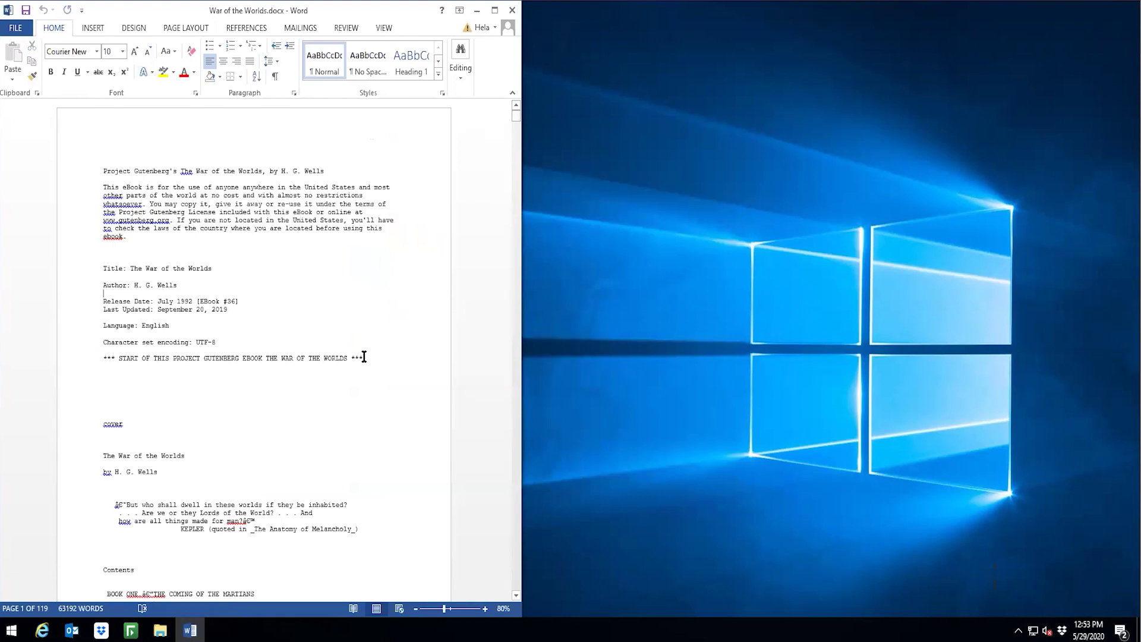
scroll(364, 356, "down", 10)
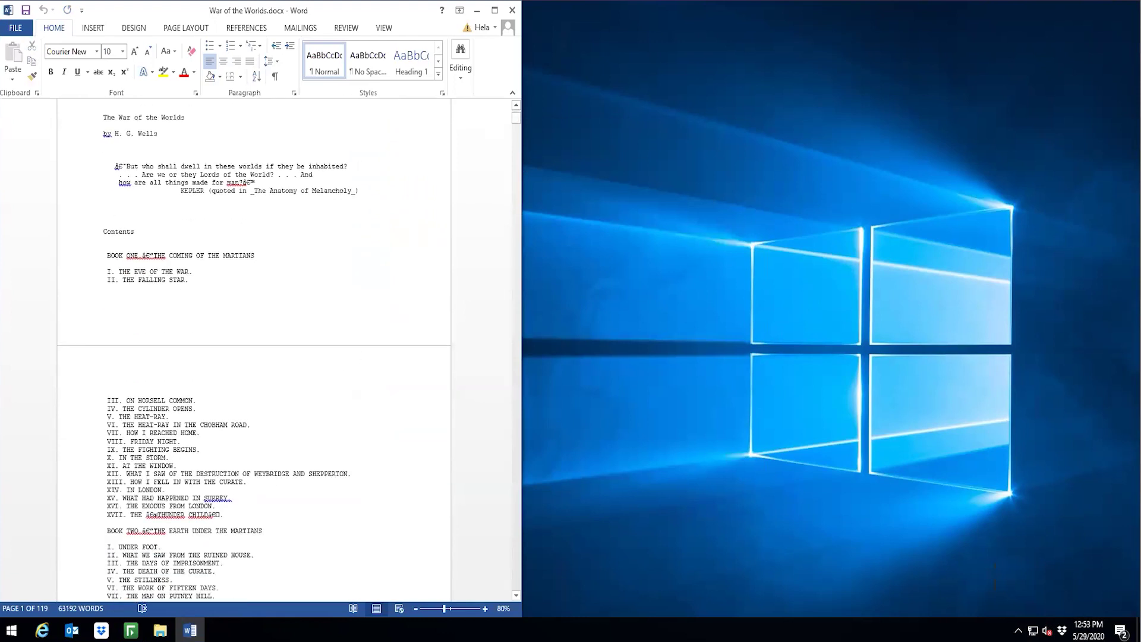
left_click(42, 630)
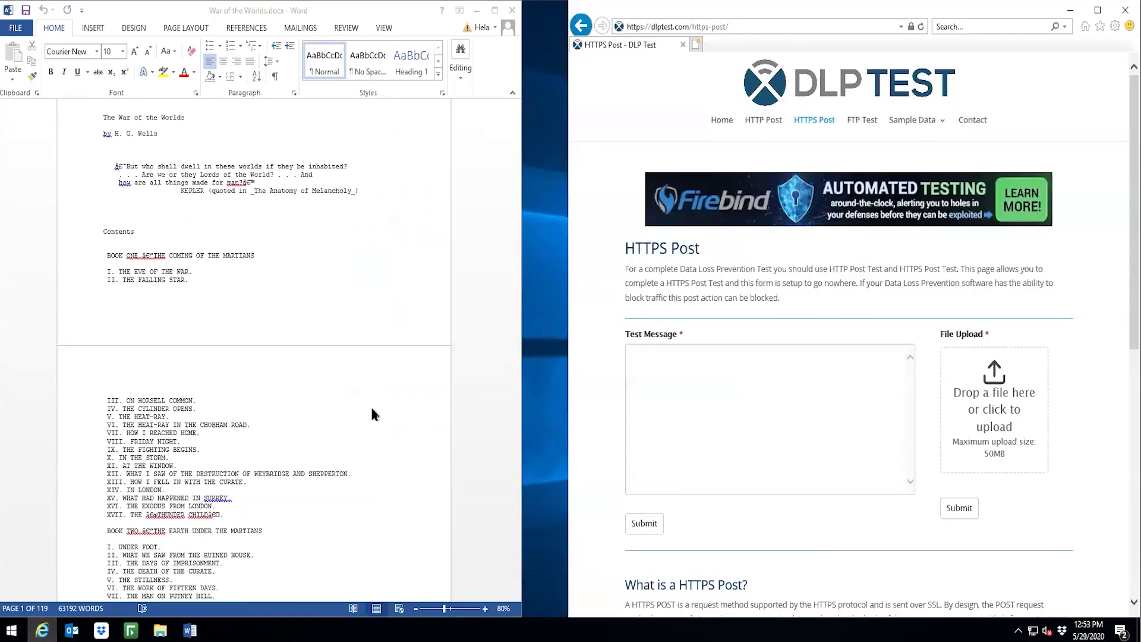
left_click(363, 398)
scroll(364, 401, "down", 10)
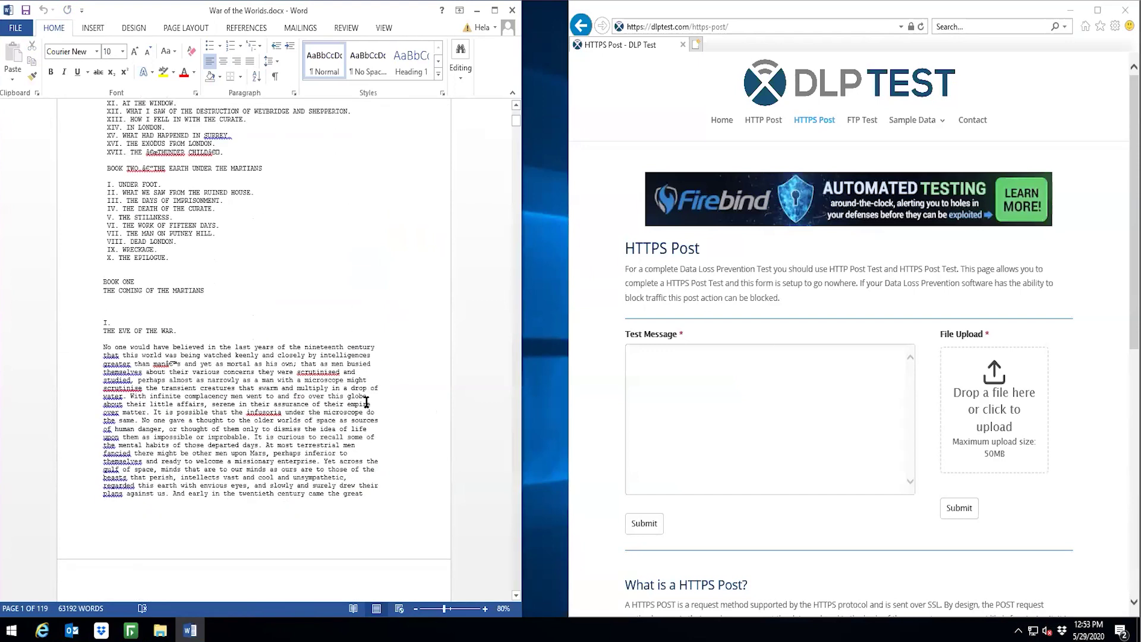
scroll(366, 402, "down", 10)
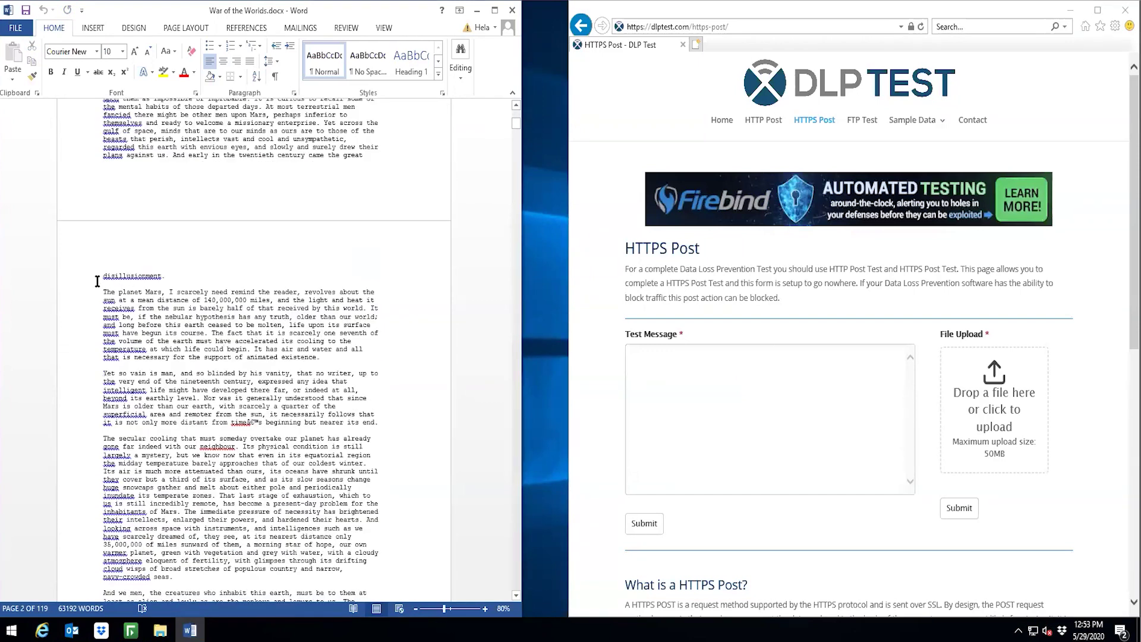
left_click_drag(98, 281, 382, 563)
key("ctrl+c")
left_click(795, 398)
key("ctrl+v")
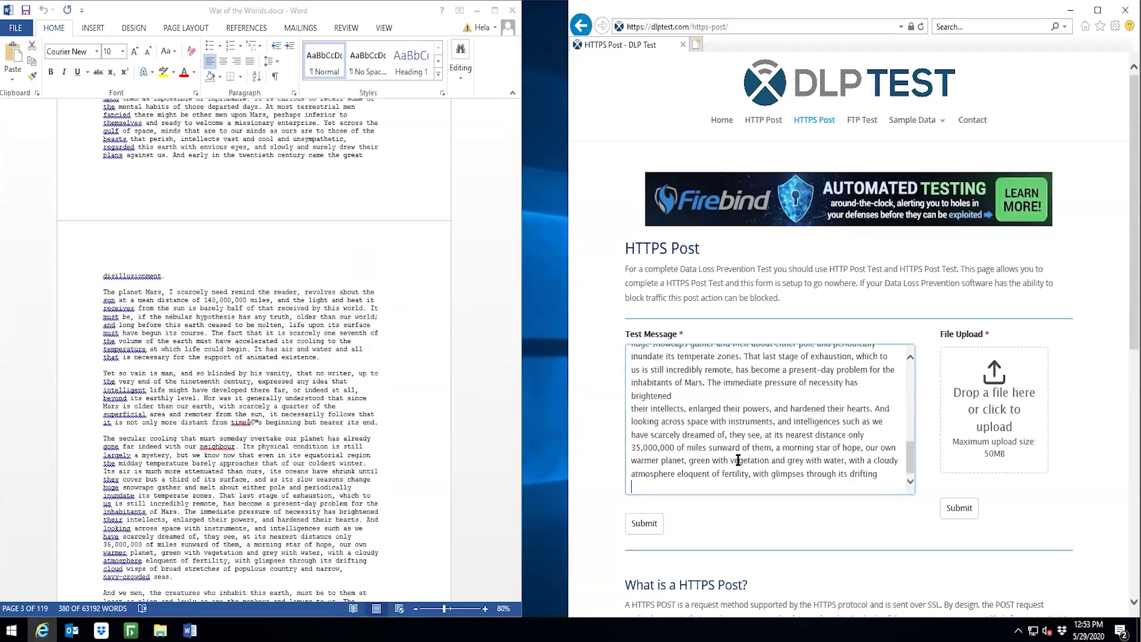
left_click(647, 524)
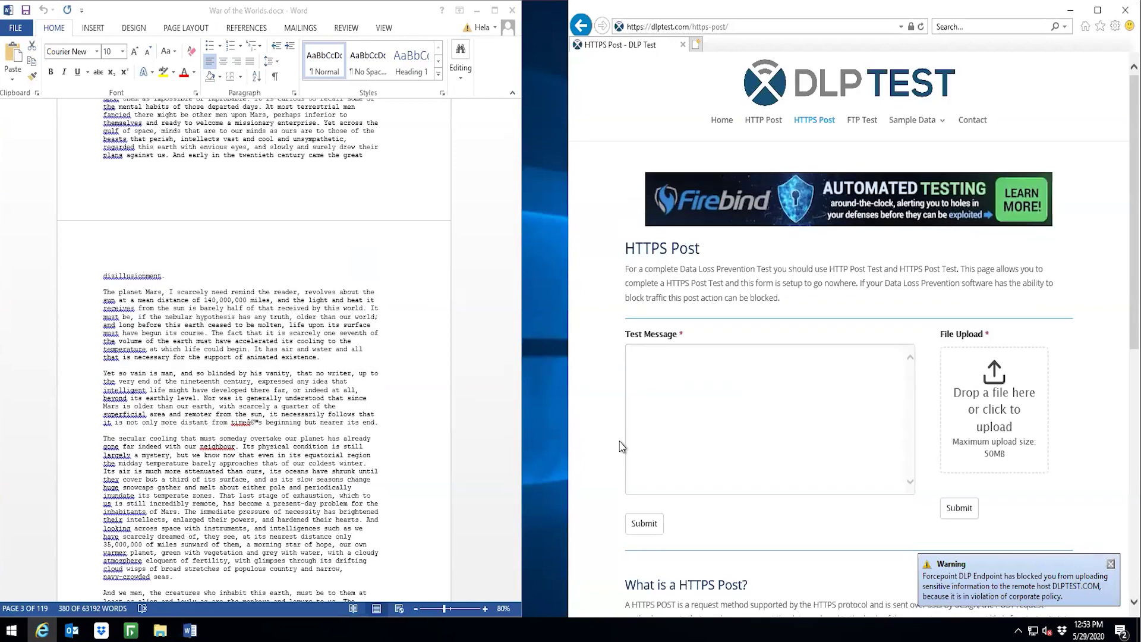
- Drop War of the Worlds.docx onto the File Upload area, then minimize the browser
left_click(477, 10)
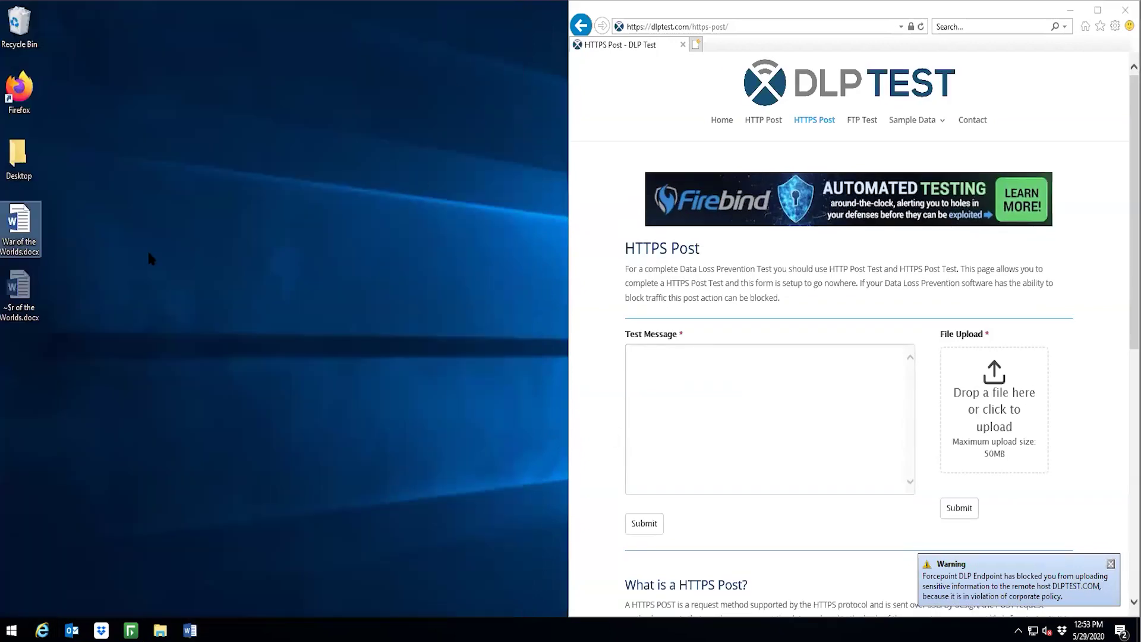
left_click(29, 228)
left_click_drag(29, 228, 1039, 406)
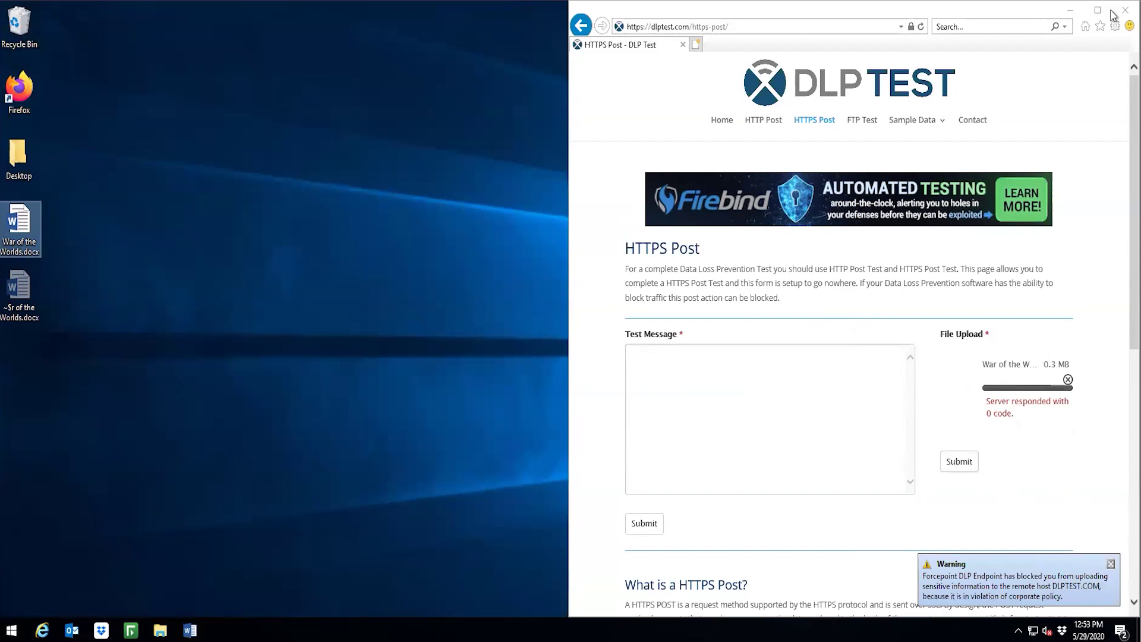
left_click(1070, 10)
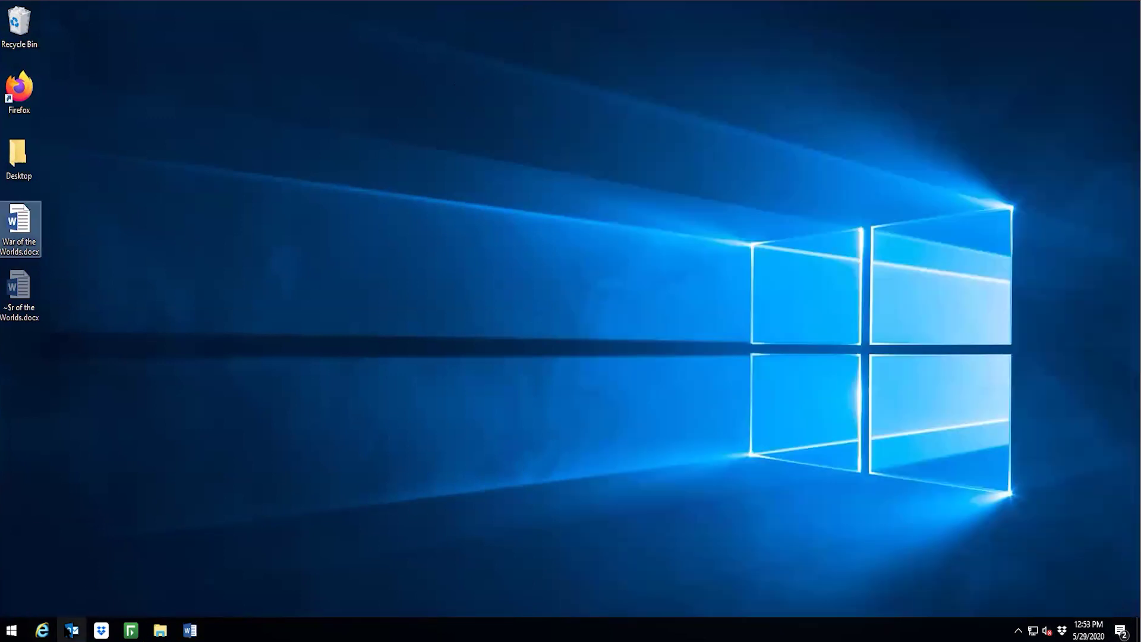
- Send an email with War of the Worlds.docx attached and body 'See attached that's mine.'
left_click(72, 630)
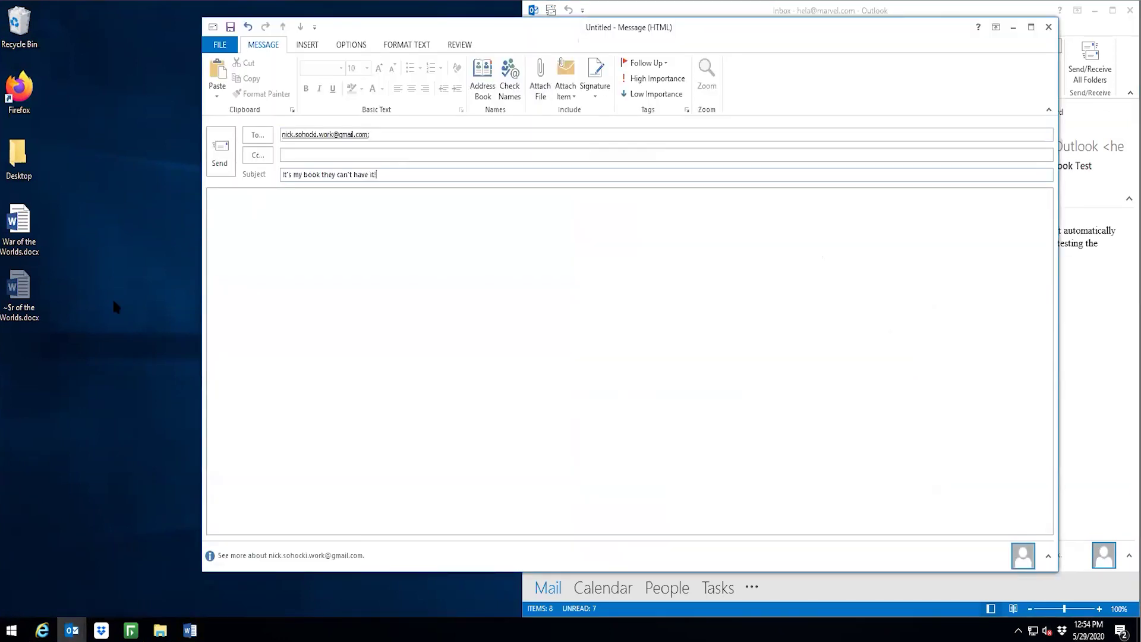
left_click_drag(19, 228, 379, 252)
type("See attached that's mine.")
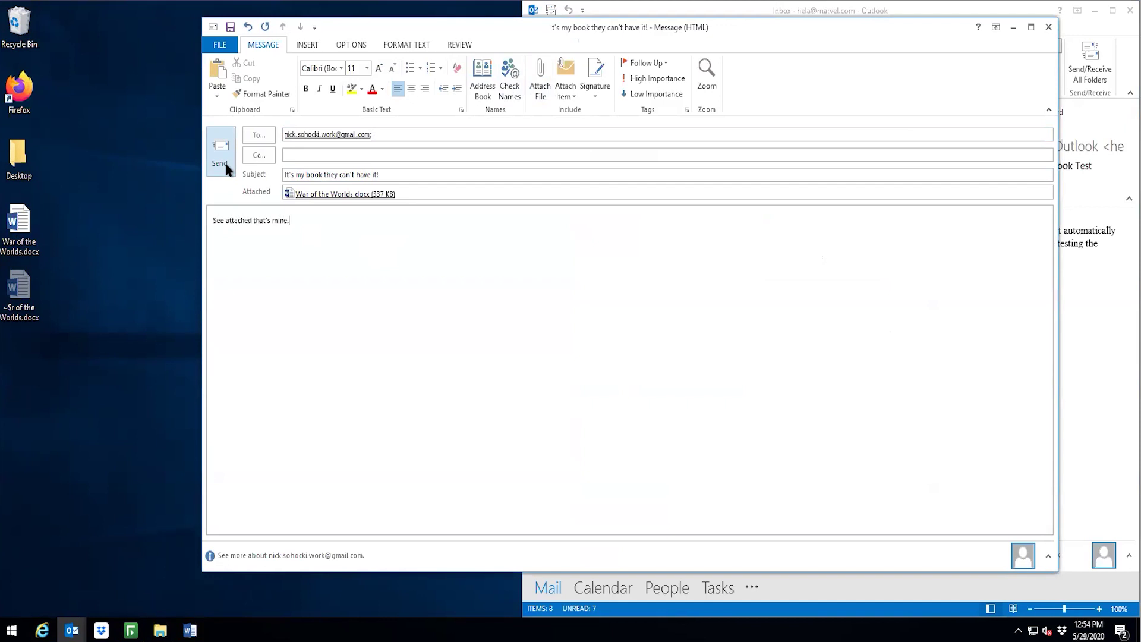
left_click(226, 170)
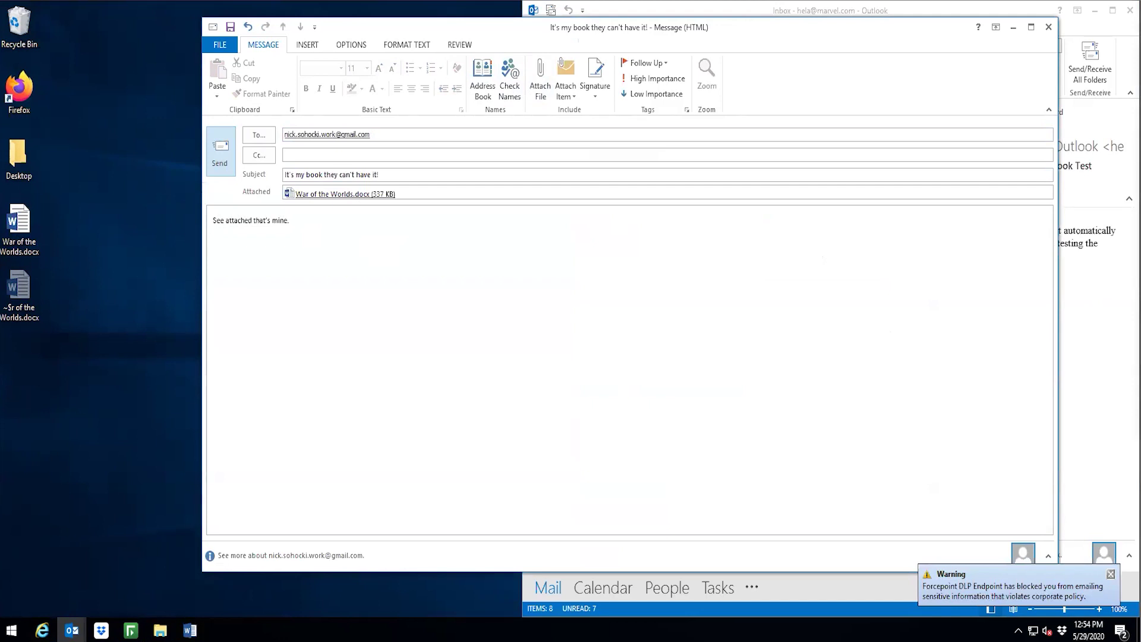
- Replace the attachment with novel text dragged from Word and send the email again
left_click(407, 193)
key("Delete")
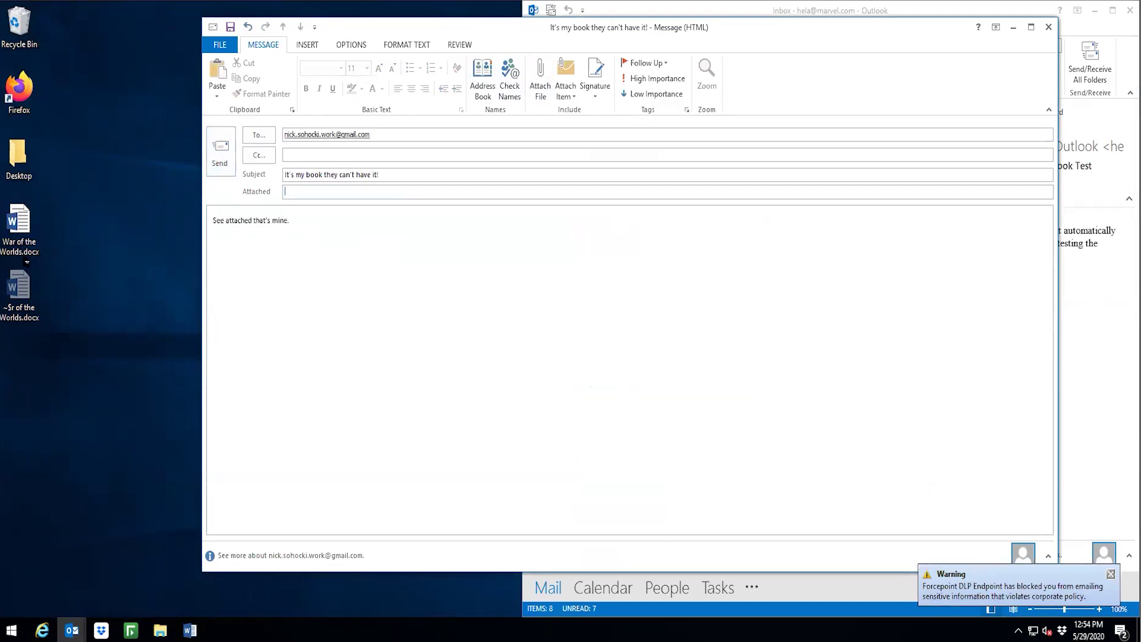
left_click(190, 629)
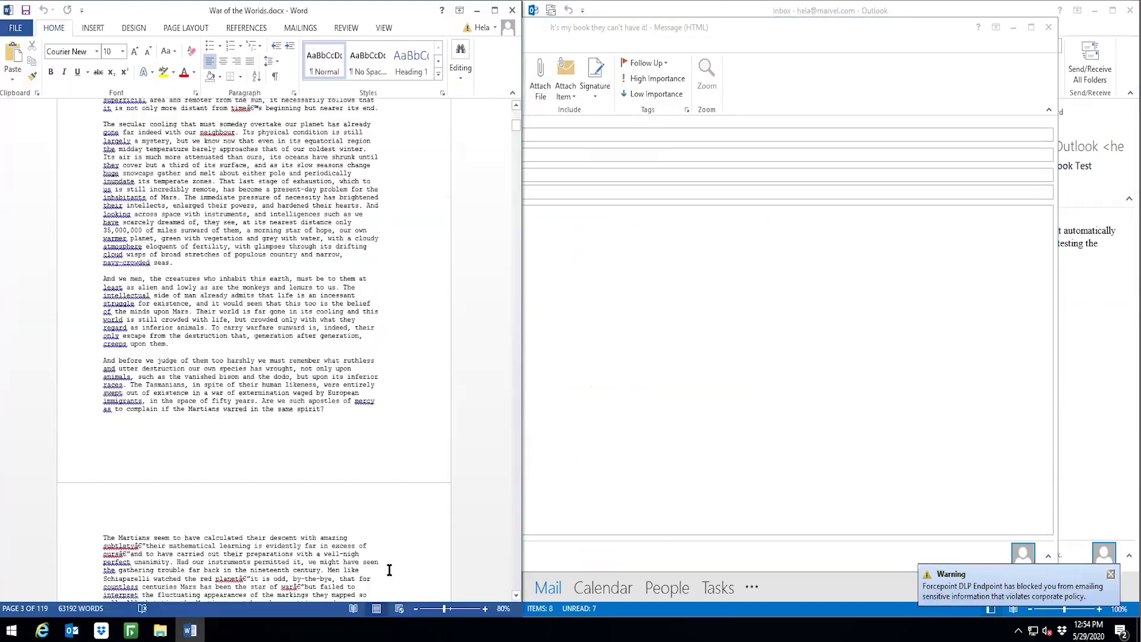
left_click_drag(351, 586, 55, 173)
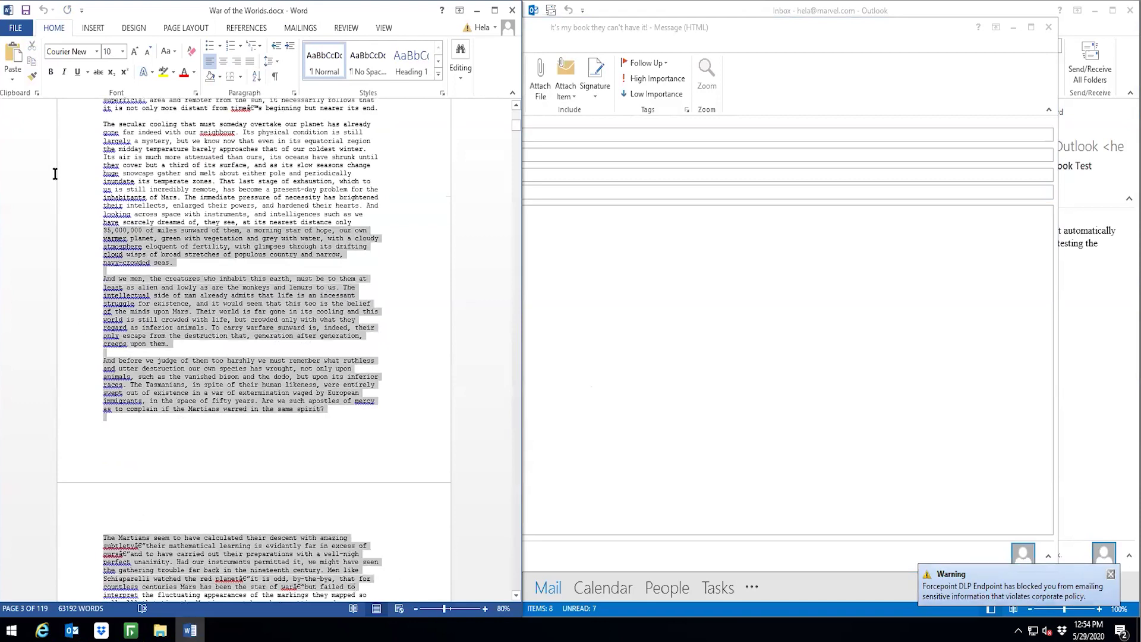
left_click(682, 342)
left_click_drag(410, 282, 508, 524)
scroll(357, 297, "up", 5)
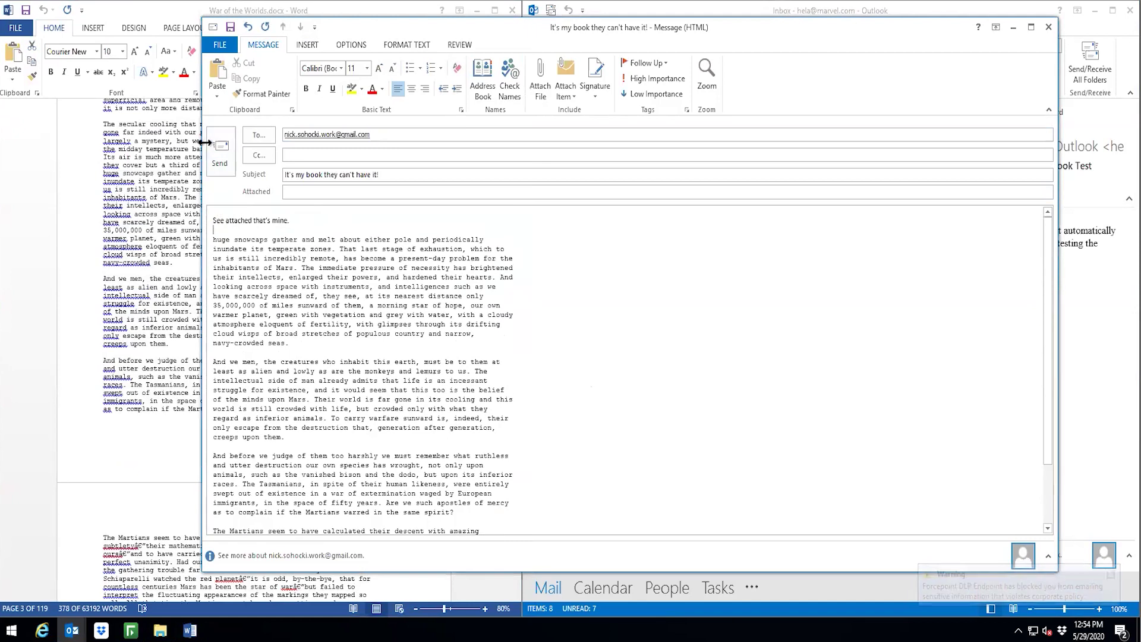
left_click(218, 148)
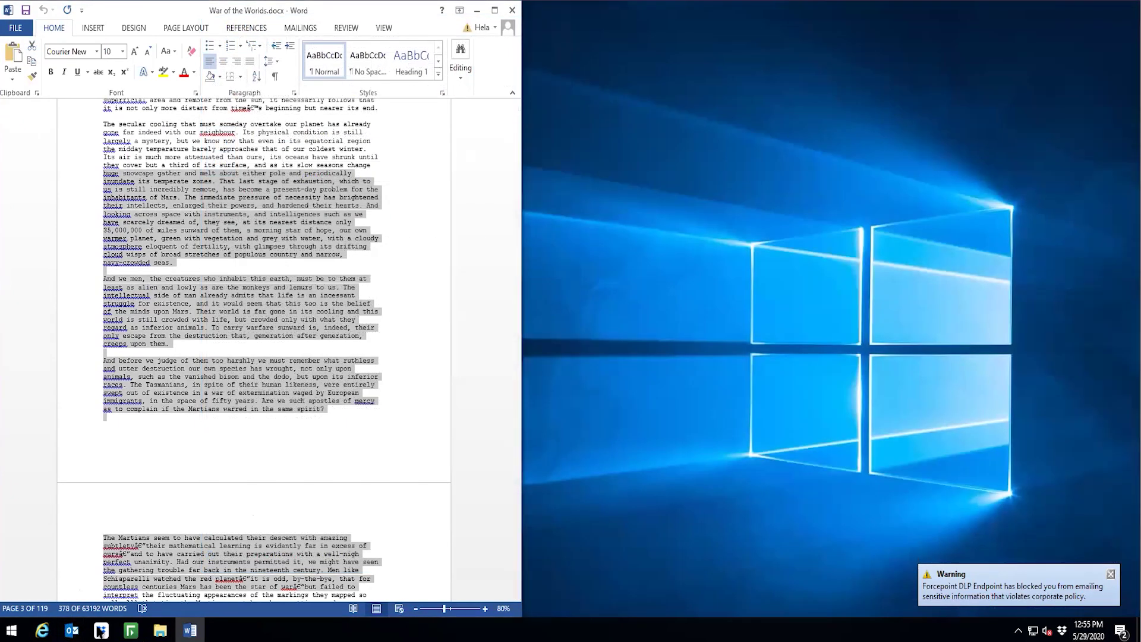
- Drag War of the Worlds.docx into Dropbox's Fingerprinting Test folder, then reopen it in Word
left_click(101, 630)
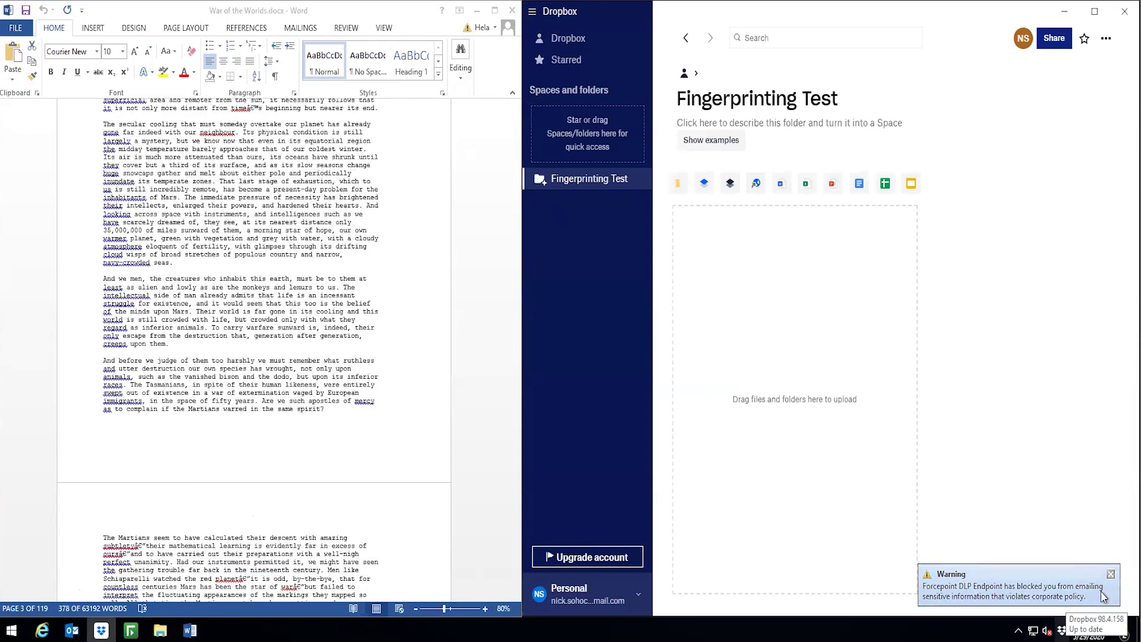
left_click(477, 10)
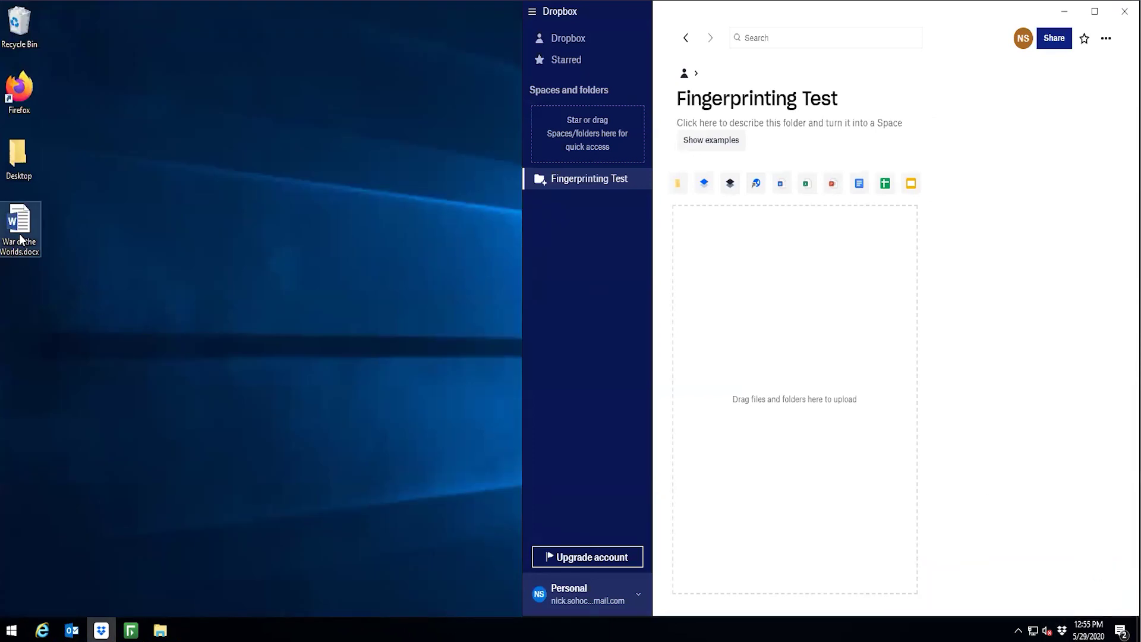
left_click_drag(19, 238, 799, 355)
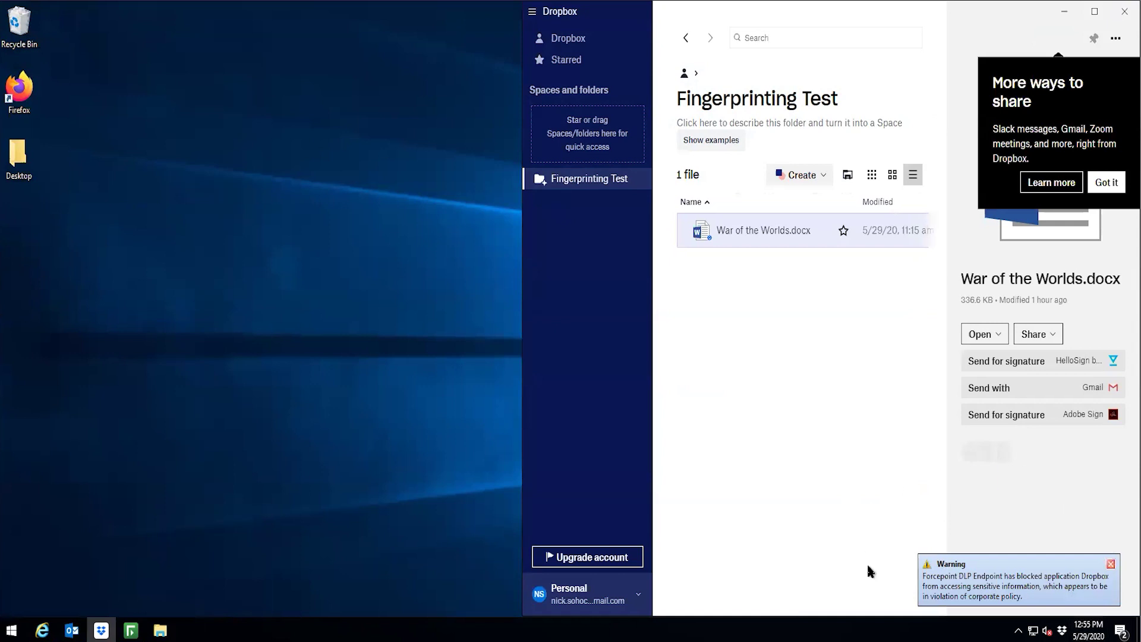
double_click(7, 236)
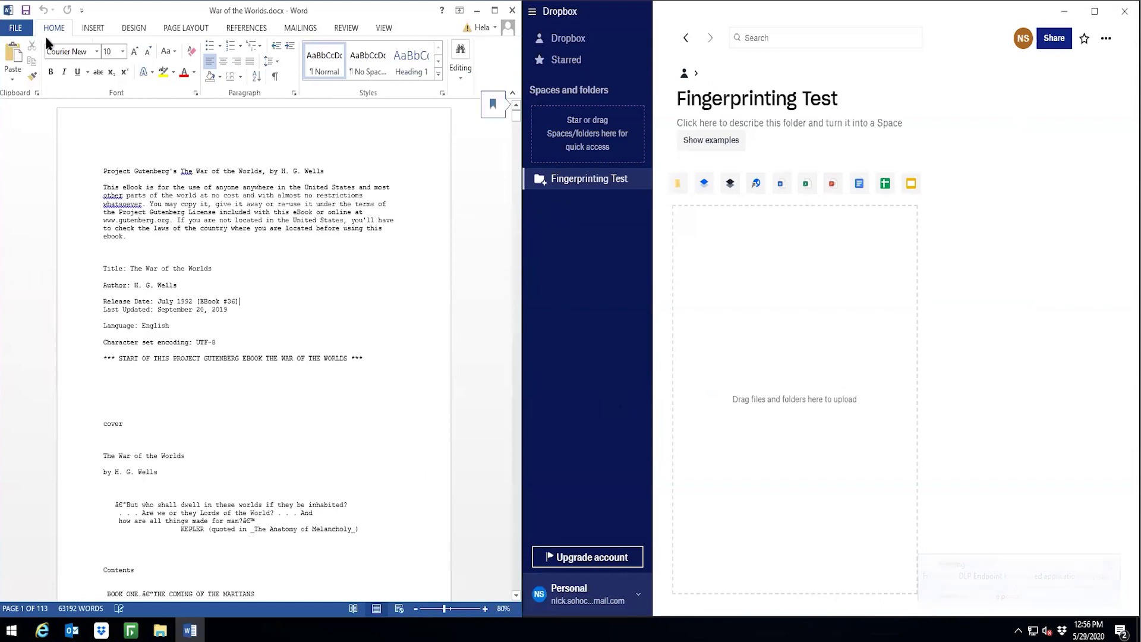
- Send War of the Worlds to the Microsoft Print to PDF printer
left_click(22, 28)
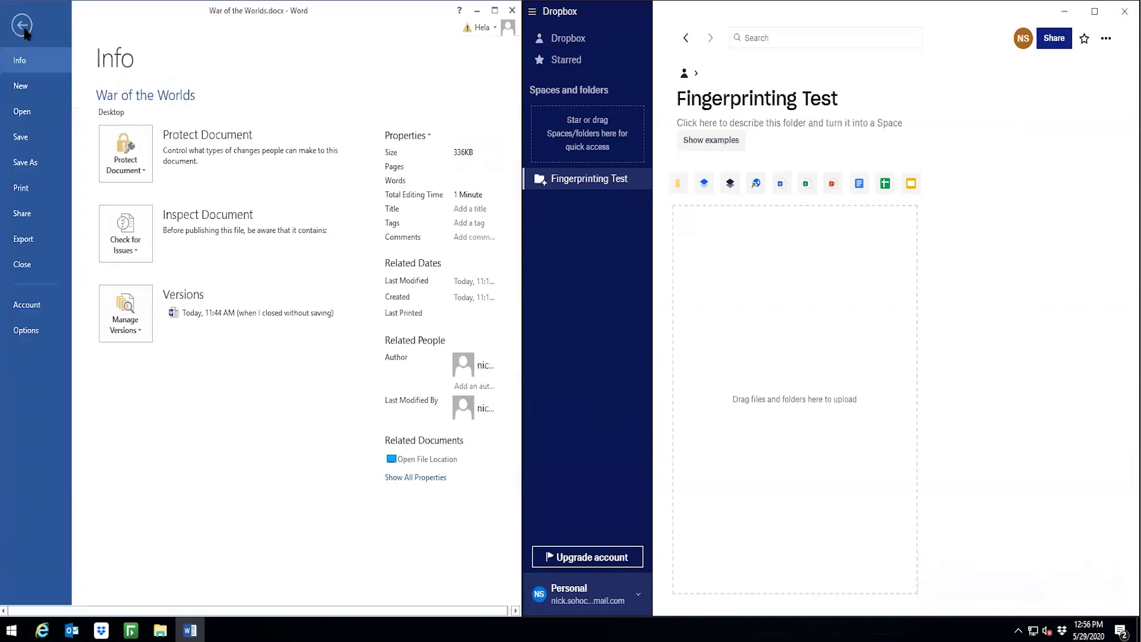
left_click(41, 188)
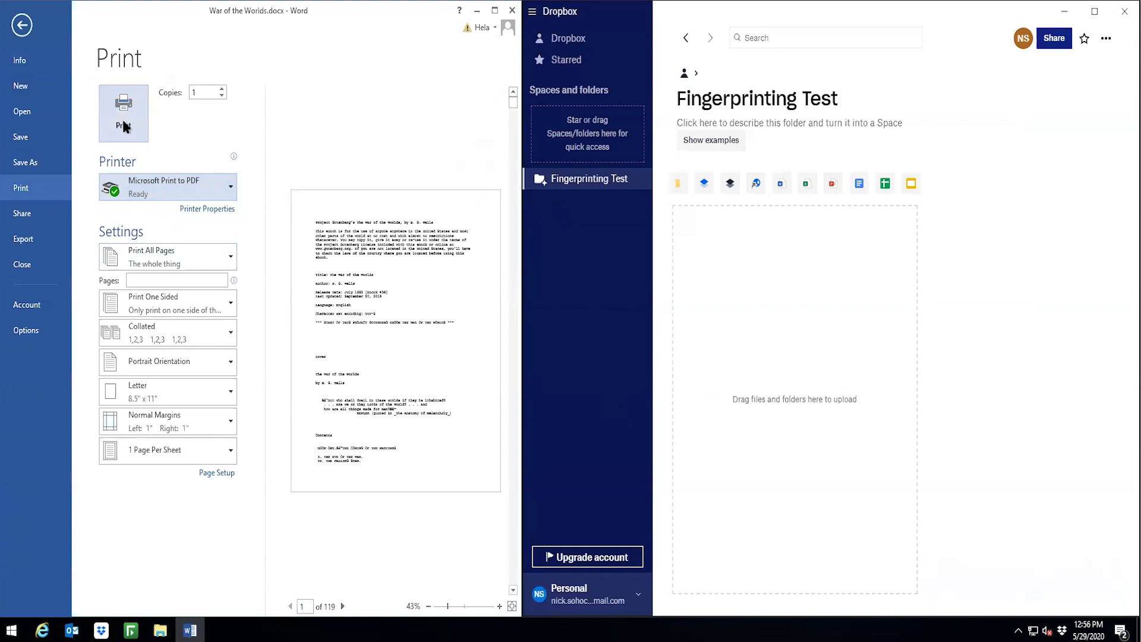
left_click(123, 125)
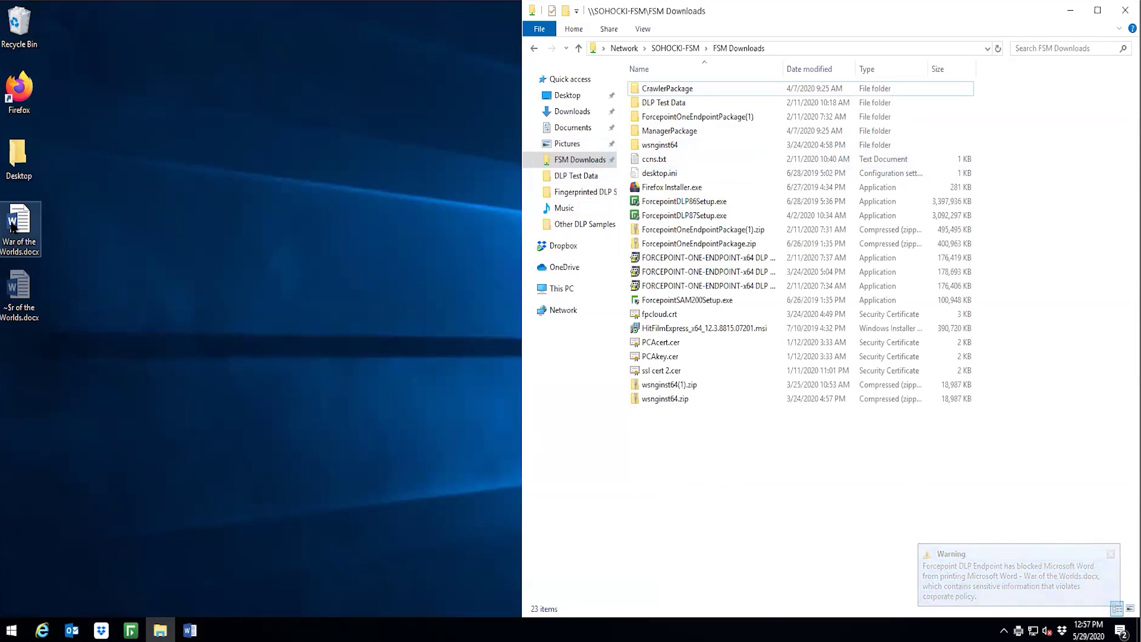
- Paste War of the Worlds.docx into FSM Downloads, then drag it onto the TEST USB (E:) drive
left_click(13, 228)
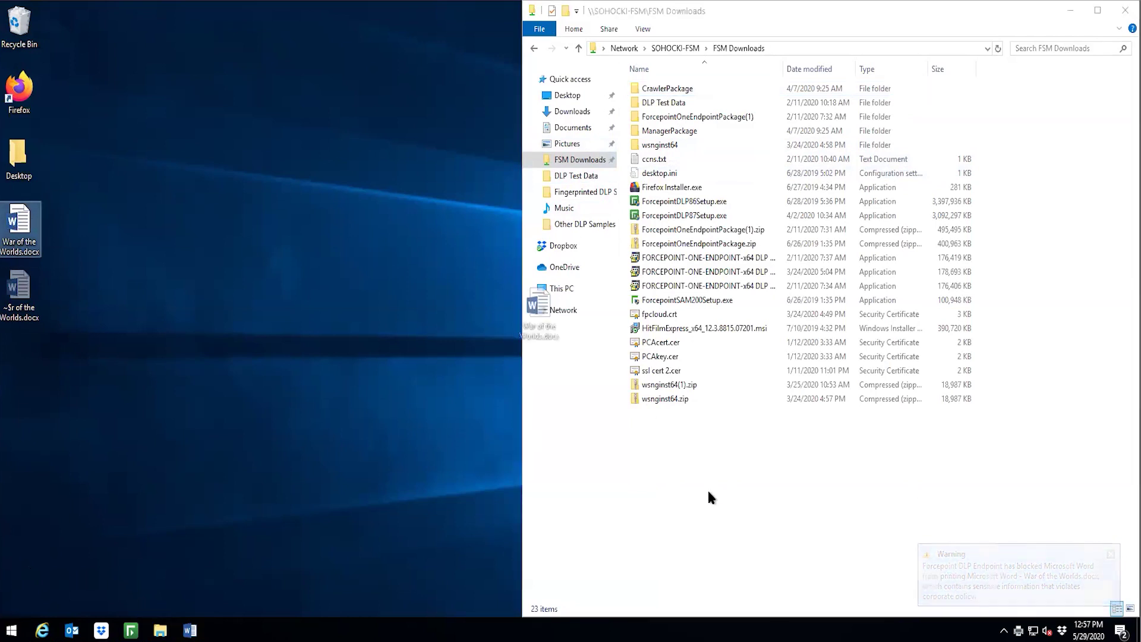
left_click(707, 487)
key("ctrl+v")
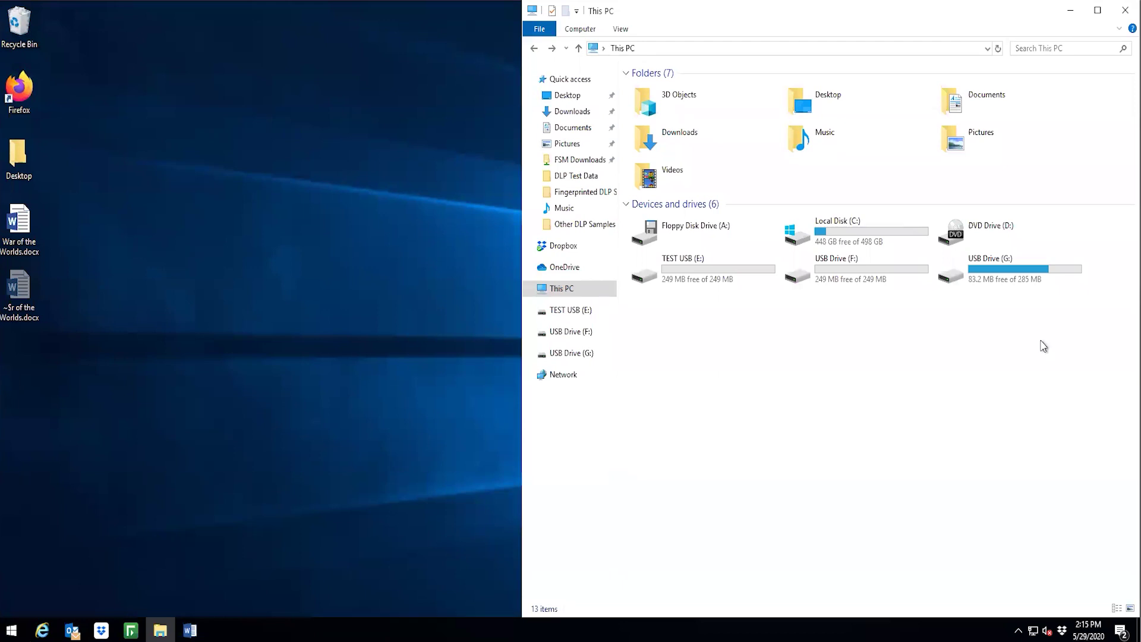
left_click_drag(19, 226, 724, 283)
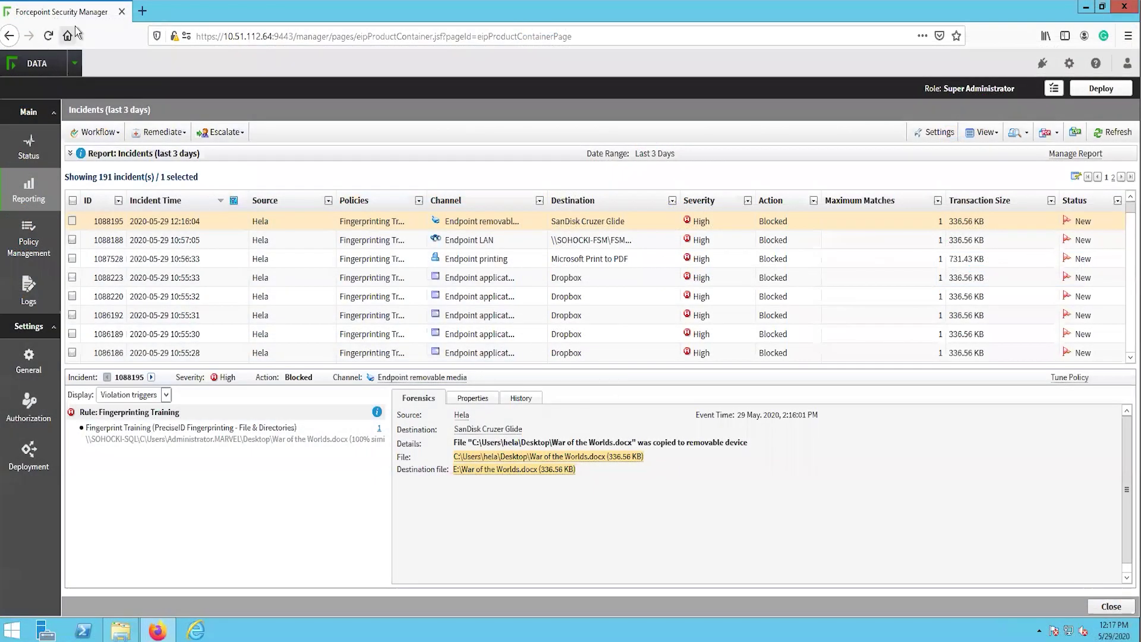
- Open the Incidents (last 3 days) report and view printing incident 1087528 and Dropbox incident 1086186
left_click(75, 63)
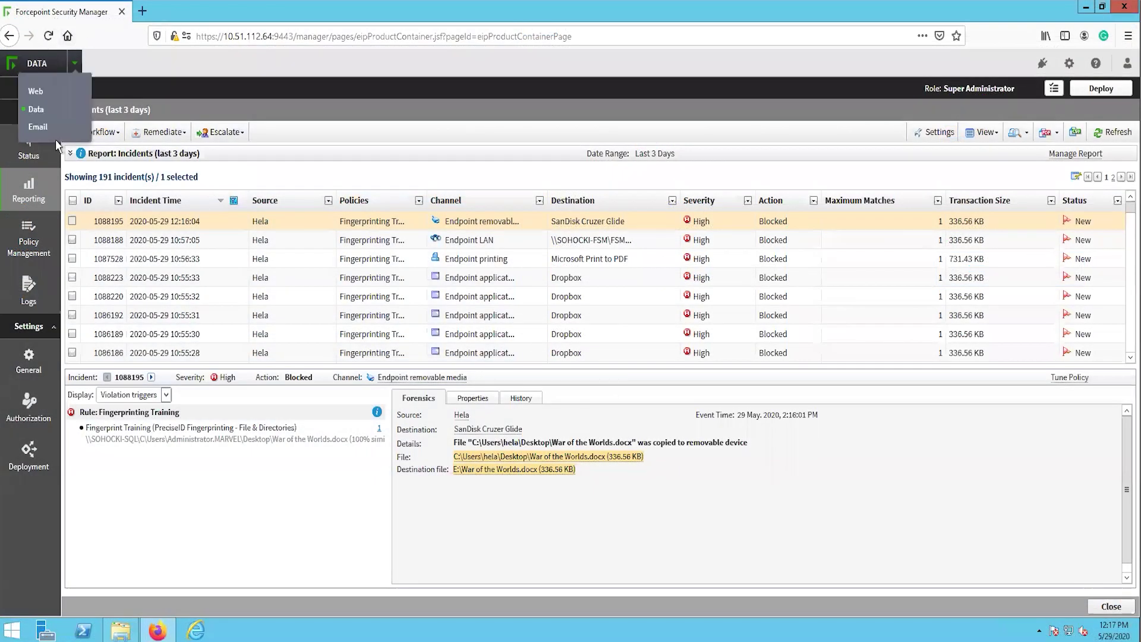
mouse_move(48, 192)
mouse_move(107, 179)
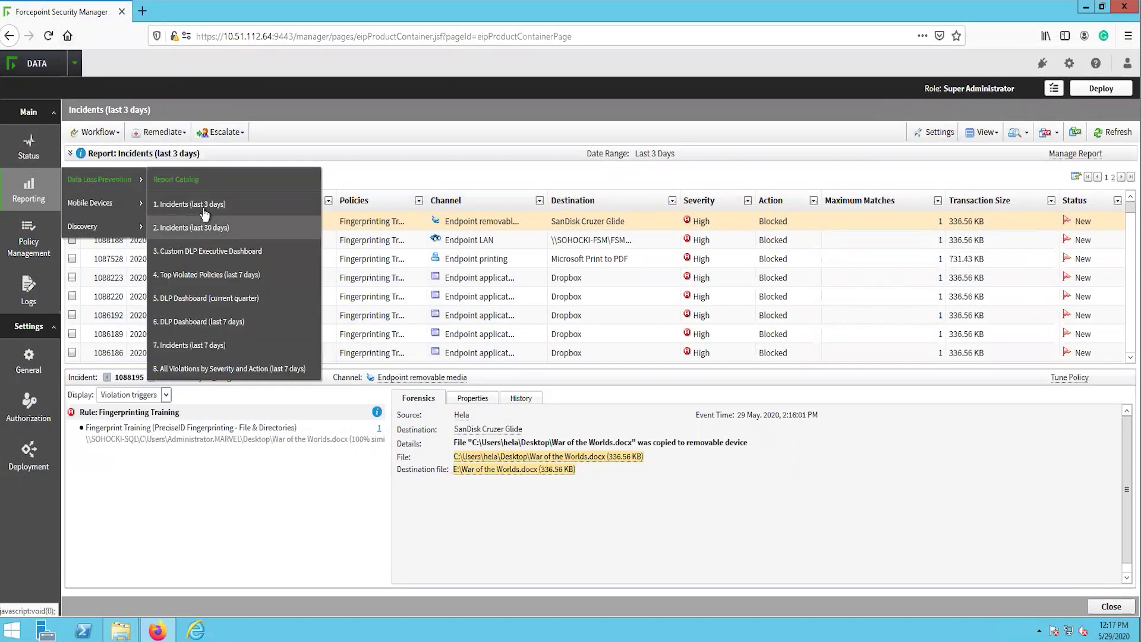
left_click(204, 210)
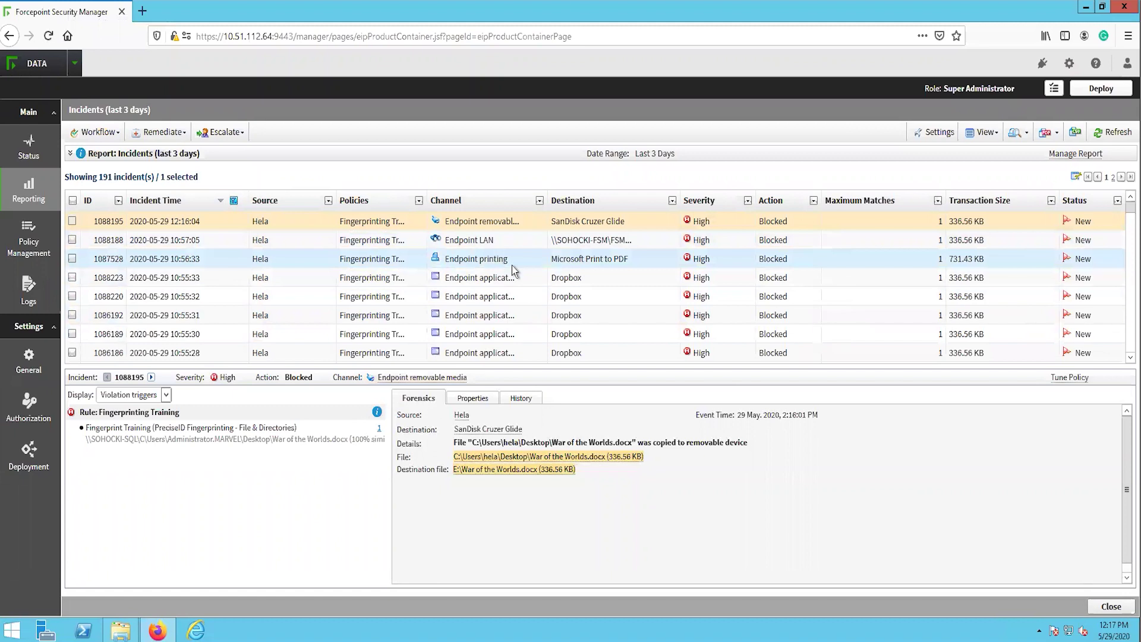
left_click(512, 263)
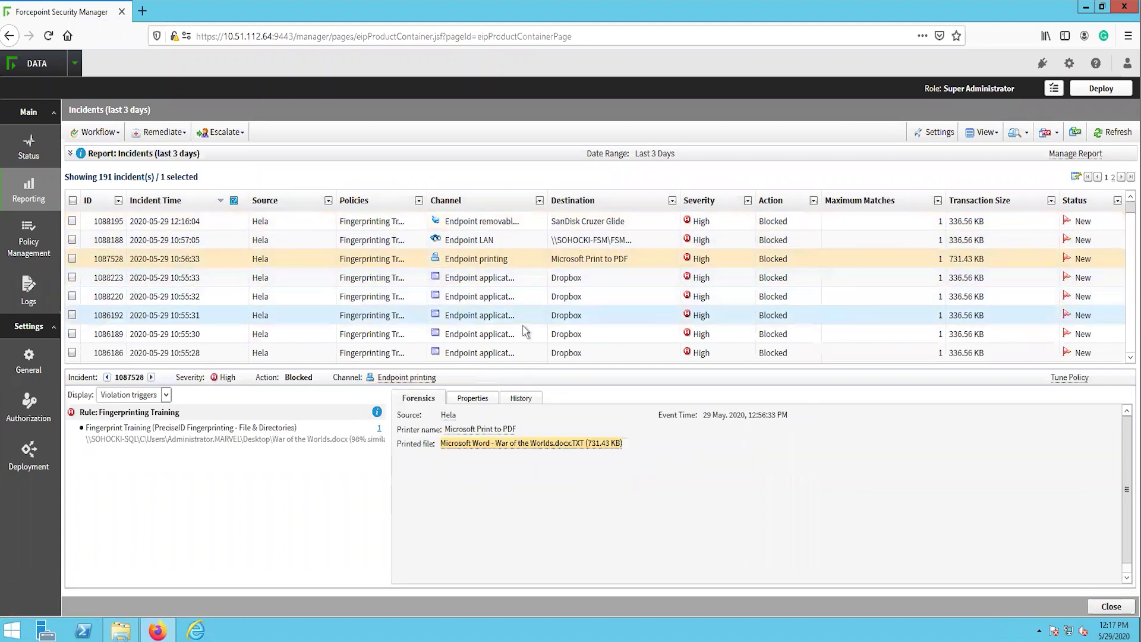
scroll(515, 288, "down", 2)
left_click(512, 282)
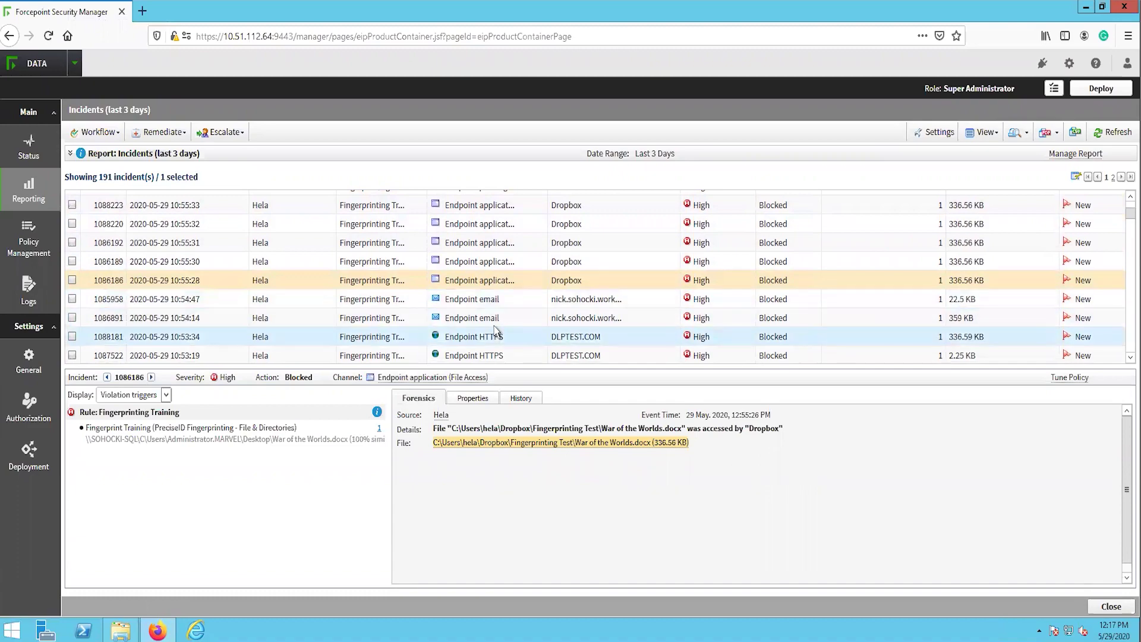
- View forensics for blocked email incident 1086891 carrying War of the Worlds.docx
left_click(494, 325)
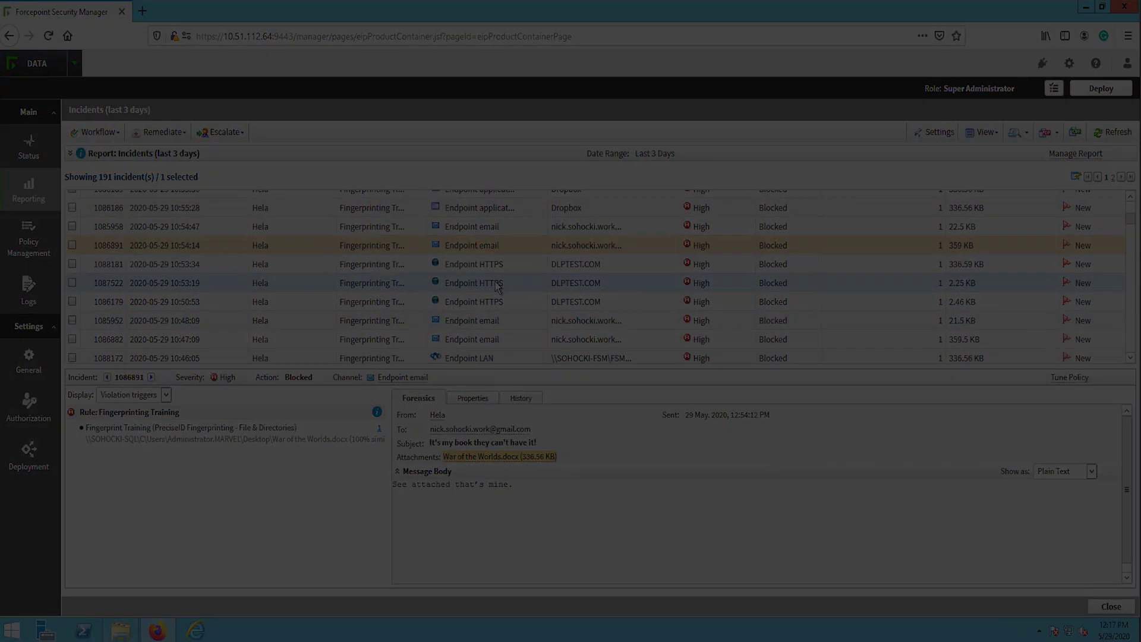